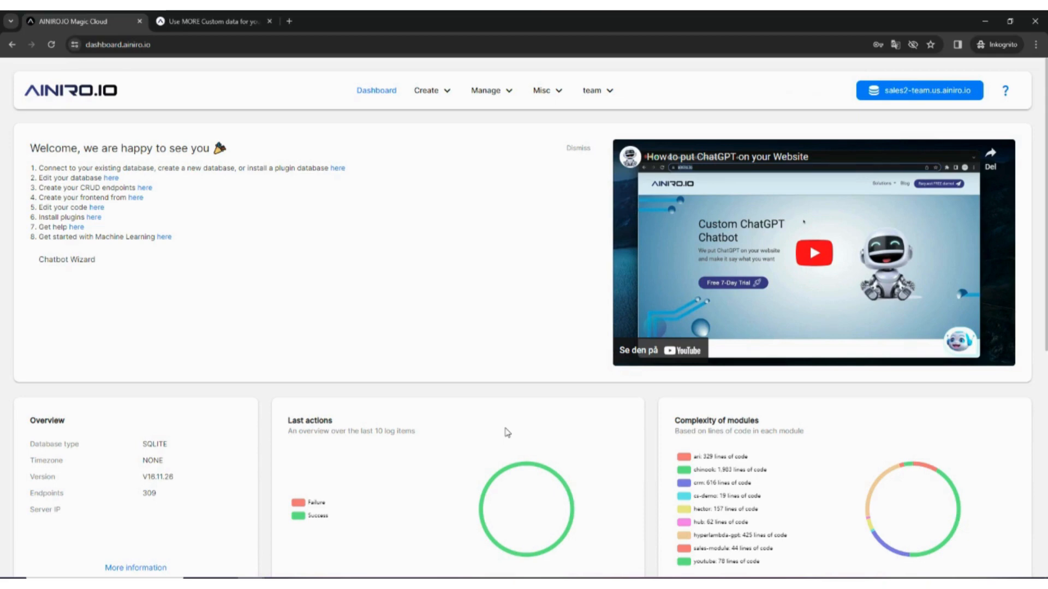
Step: Open the Machine Learning training data and filter it by the ainiro type
{"action": "left_click", "coordinate": [495, 97]}
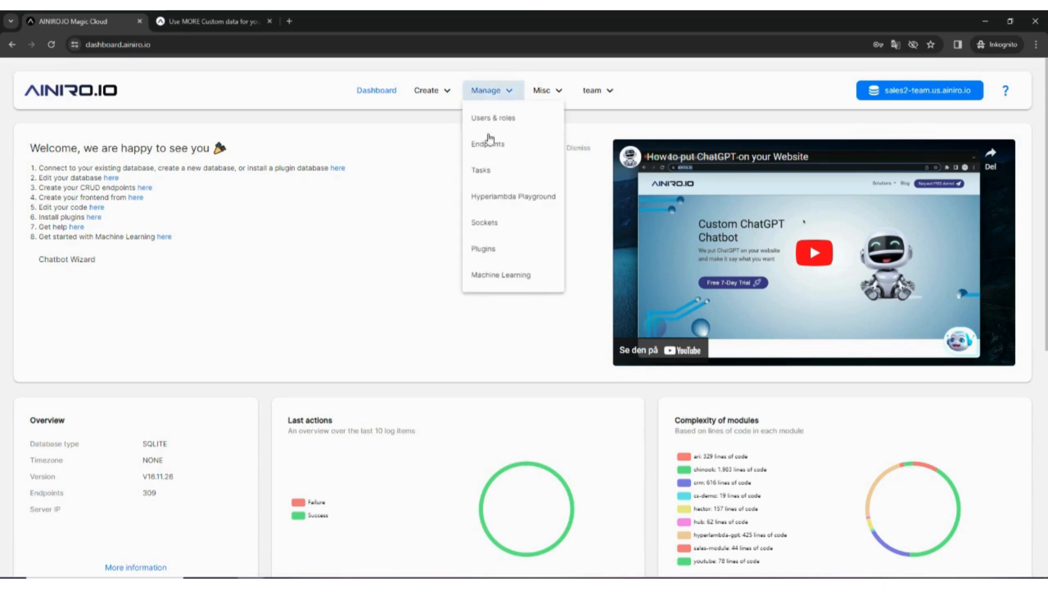
{"action": "left_click", "coordinate": [500, 276]}
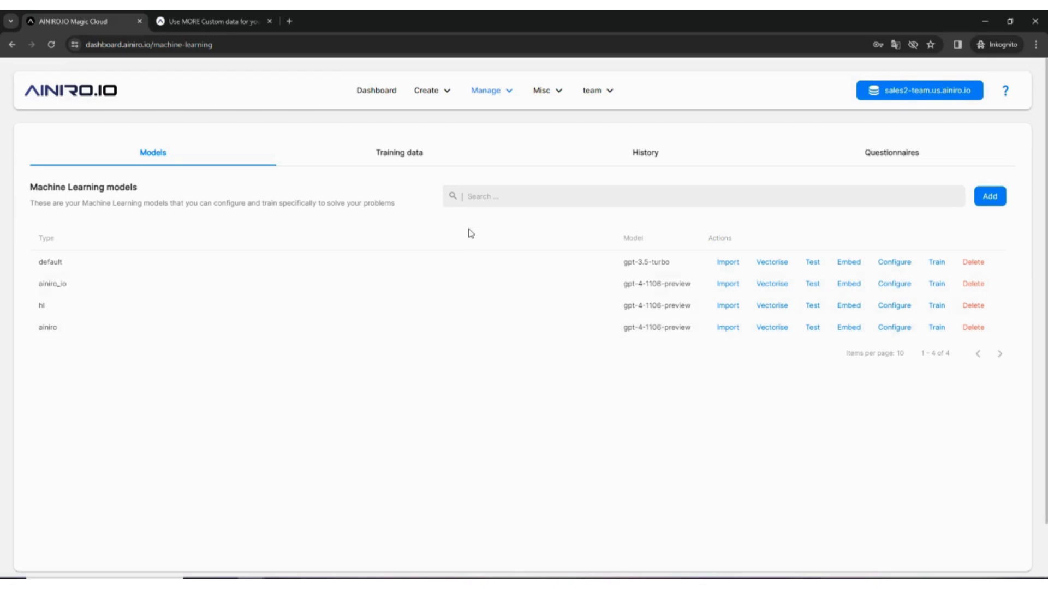
{"action": "left_click", "coordinate": [430, 159]}
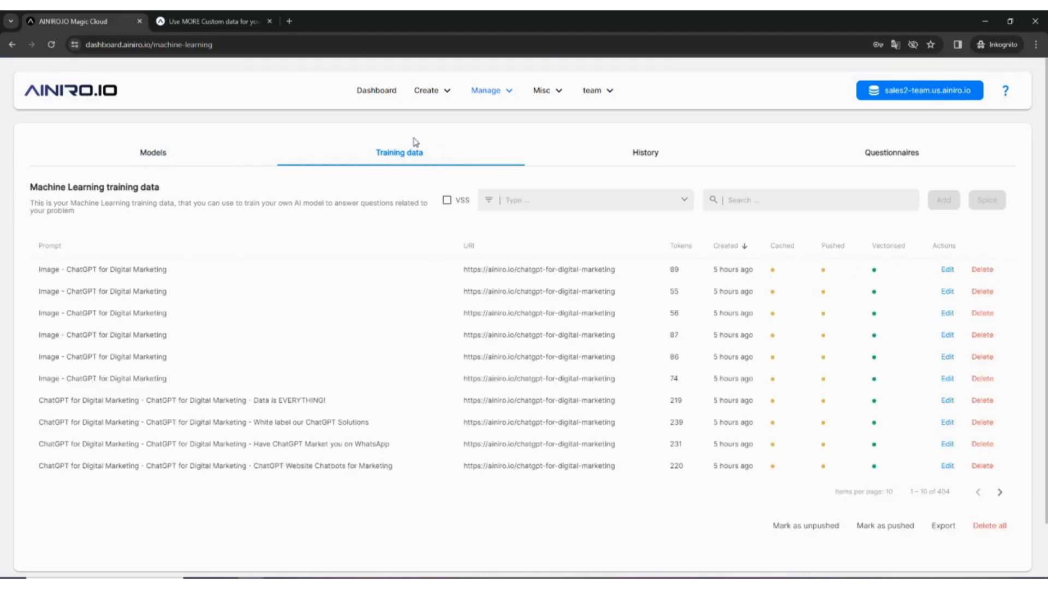
{"action": "left_click", "coordinate": [591, 203]}
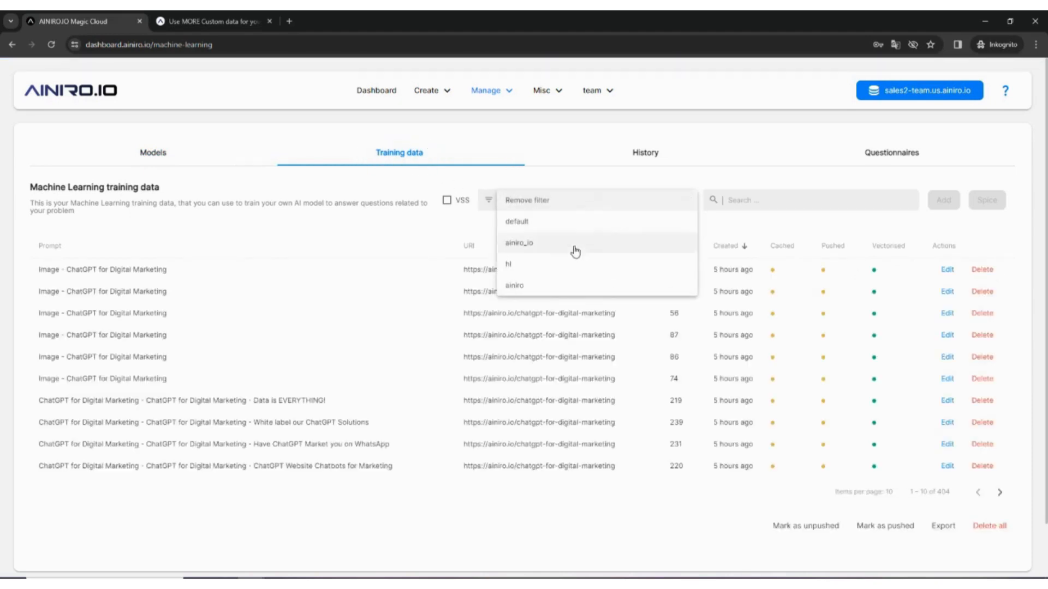
{"action": "left_click", "coordinate": [552, 293]}
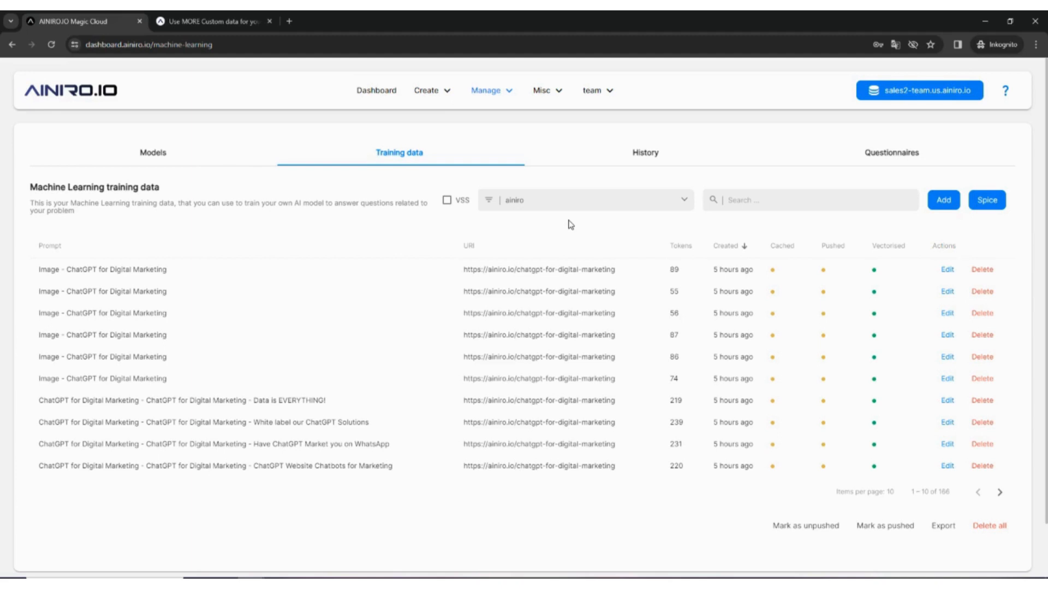
Step: Review the content of the "Data is EVERYTHING!" training snippet and close it without changes
{"action": "double_click", "coordinate": [936, 496]}
{"action": "left_click", "coordinate": [933, 504]}
{"action": "left_click", "coordinate": [948, 400]}
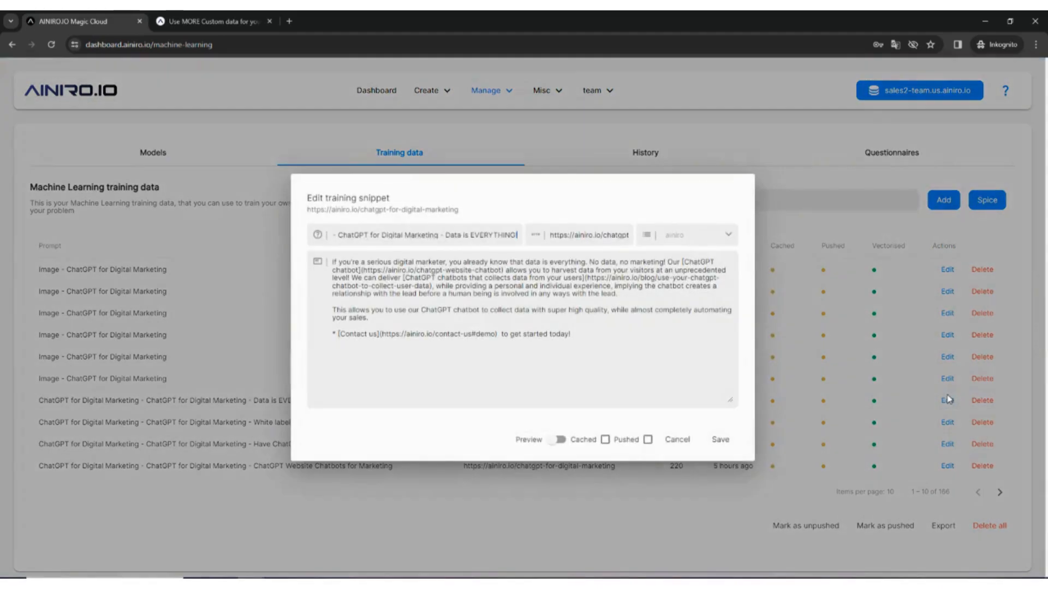
{"action": "left_click", "coordinate": [948, 400]}
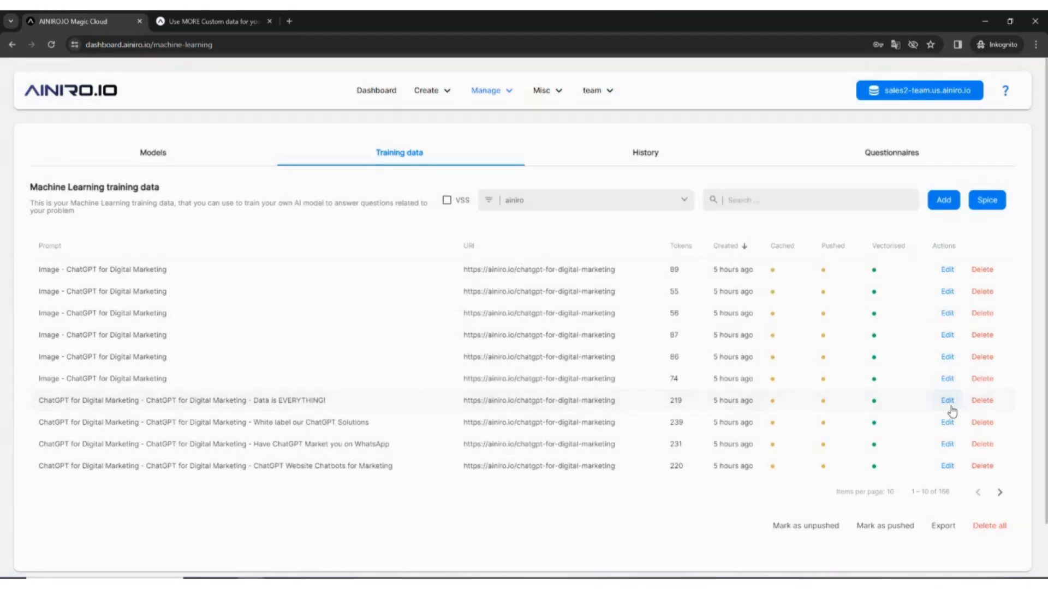
{"action": "left_click", "coordinate": [987, 402]}
{"action": "key", "text": "Escape"}
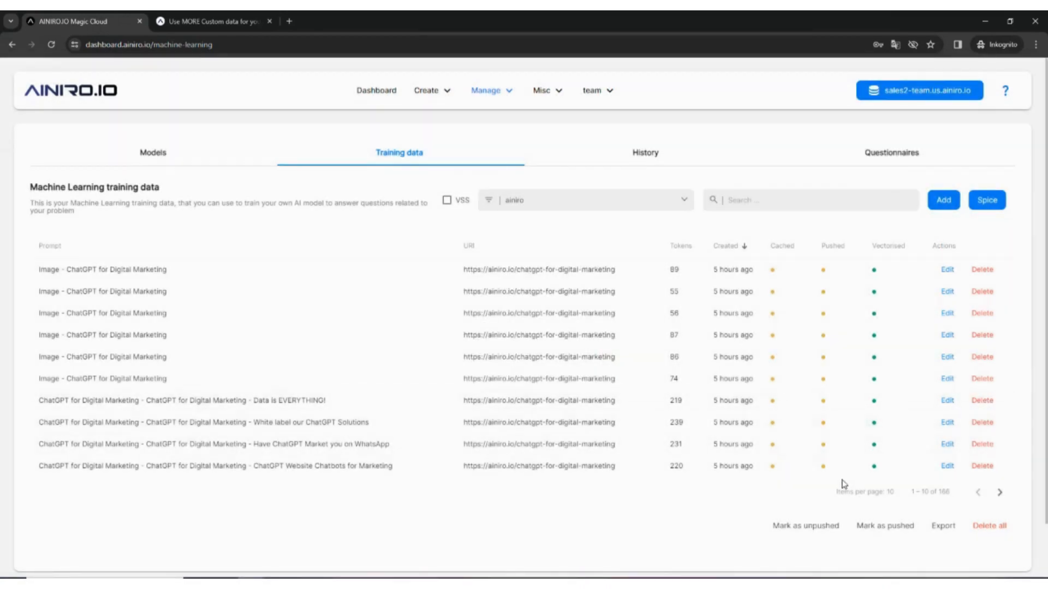
Step: Review the "White label our ChatGPT Solutions", "Have ChatGPT Market you on WhatsApp" and "ChatGPT Website Chatbots for Marketing" snippets, closing each without changes
{"action": "left_click", "coordinate": [946, 423]}
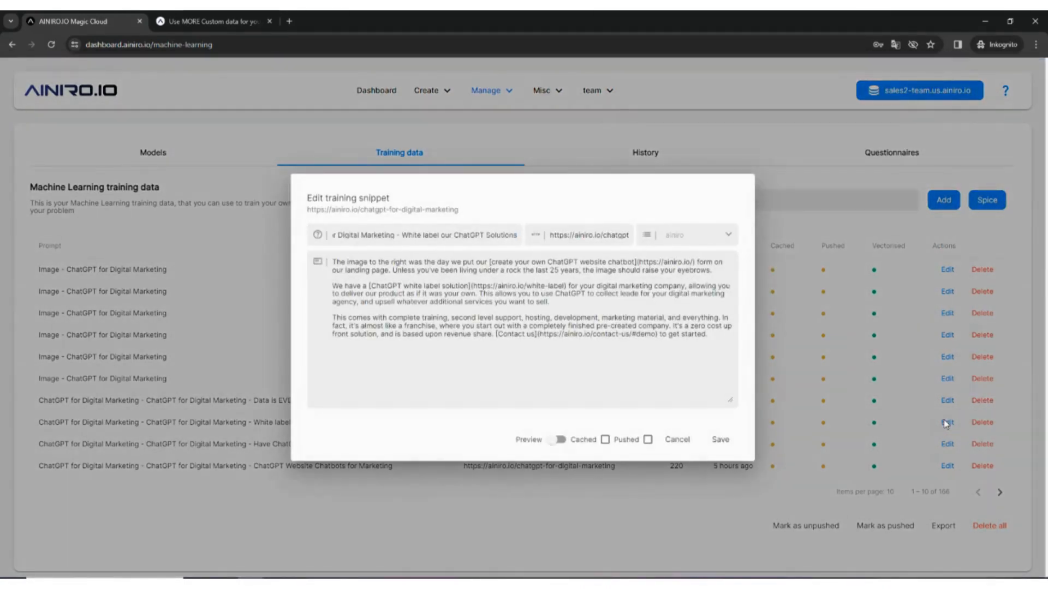
{"action": "key", "text": "Escape"}
{"action": "left_click", "coordinate": [948, 445]}
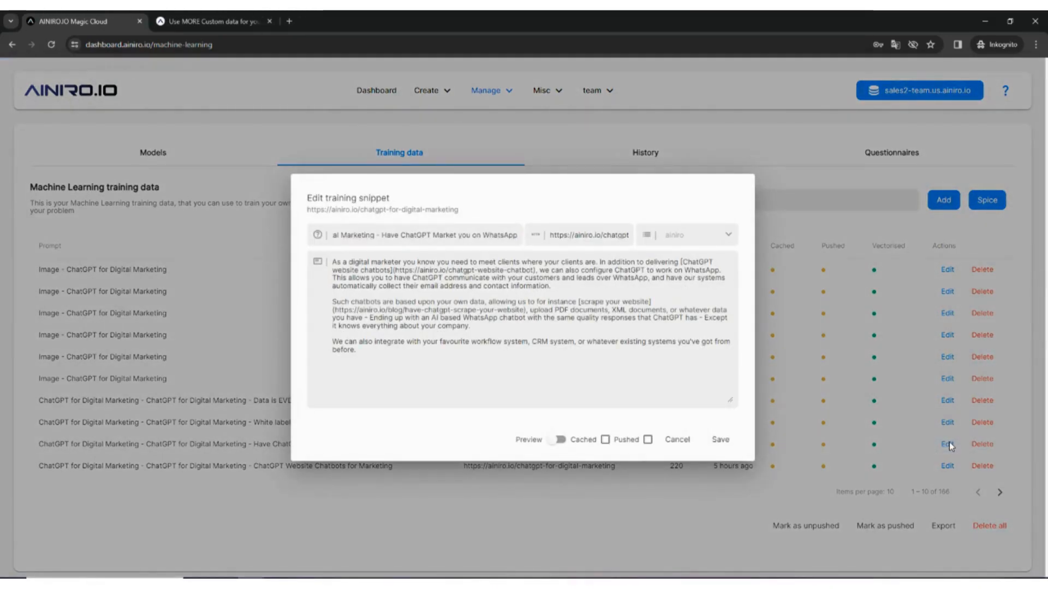
{"action": "key", "text": "Escape"}
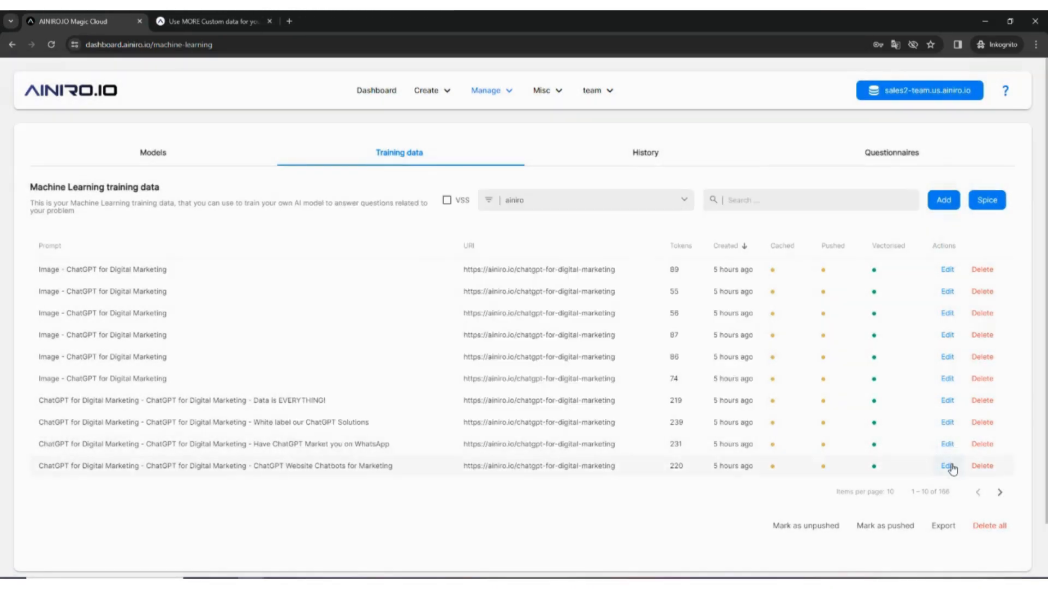
{"action": "left_click", "coordinate": [948, 467]}
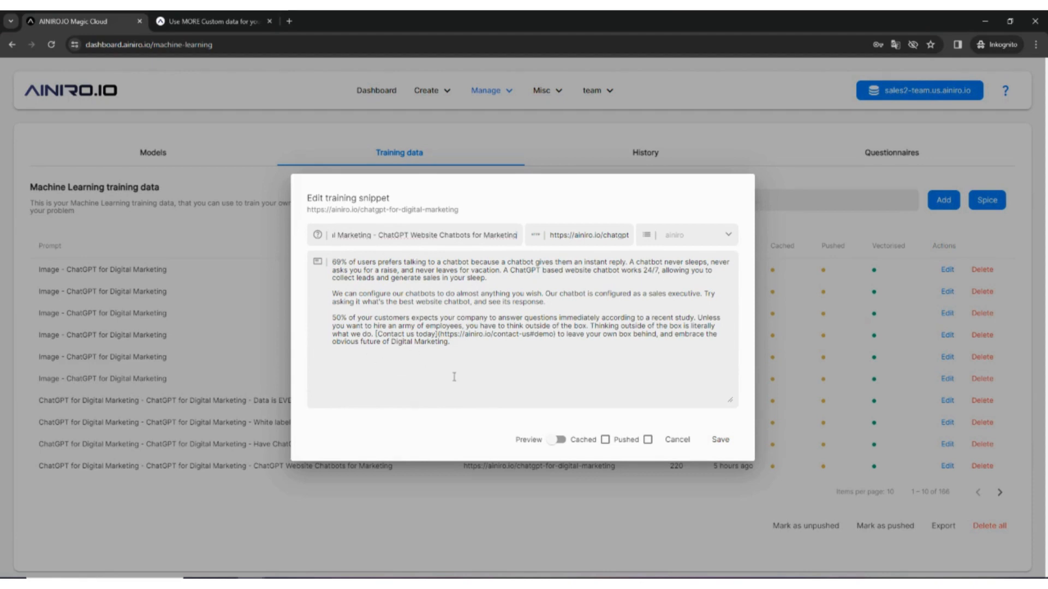
{"action": "left_click", "coordinate": [506, 513]}
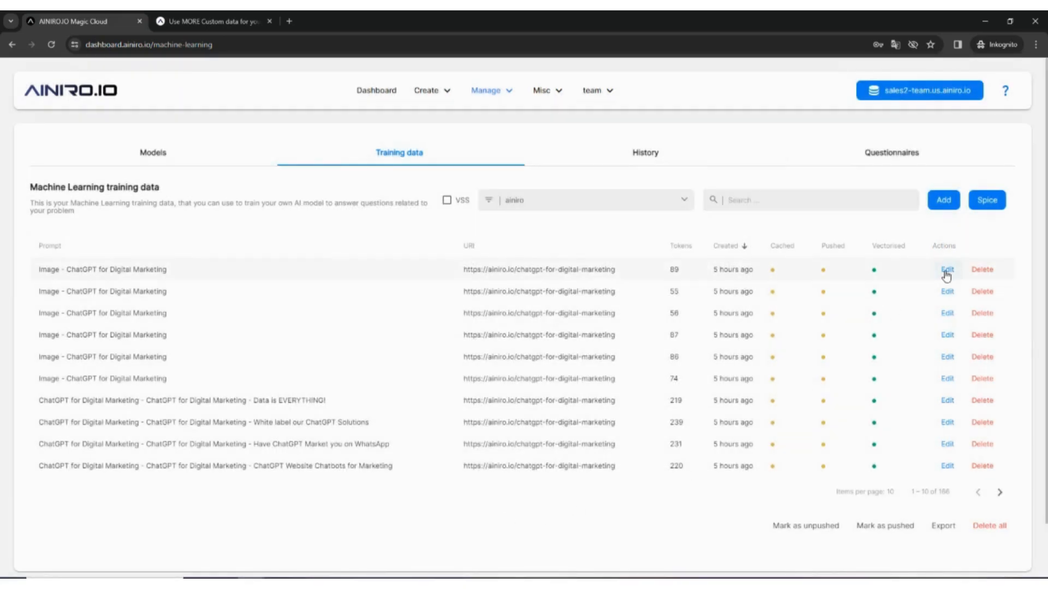
Step: Preview the image rendered by the first "Image - ChatGPT for Digital Marketing" snippet and close the snippet
{"action": "left_click_drag", "start_coordinate": [60, 269], "coordinate": [34, 270]}
{"action": "left_click", "coordinate": [31, 271]}
{"action": "left_click", "coordinate": [950, 270]}
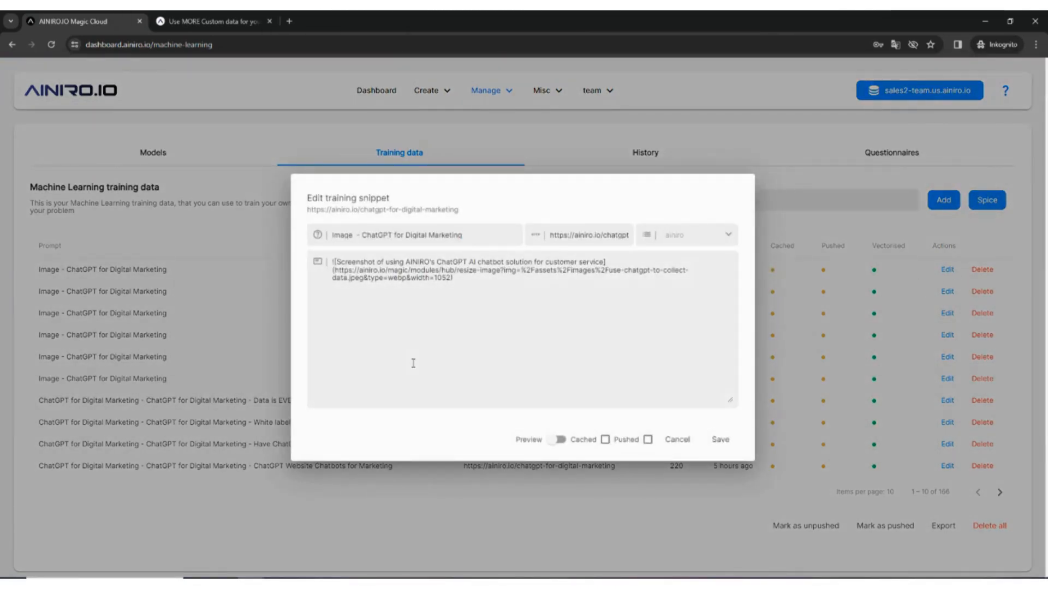
{"action": "double_click", "coordinate": [352, 234]}
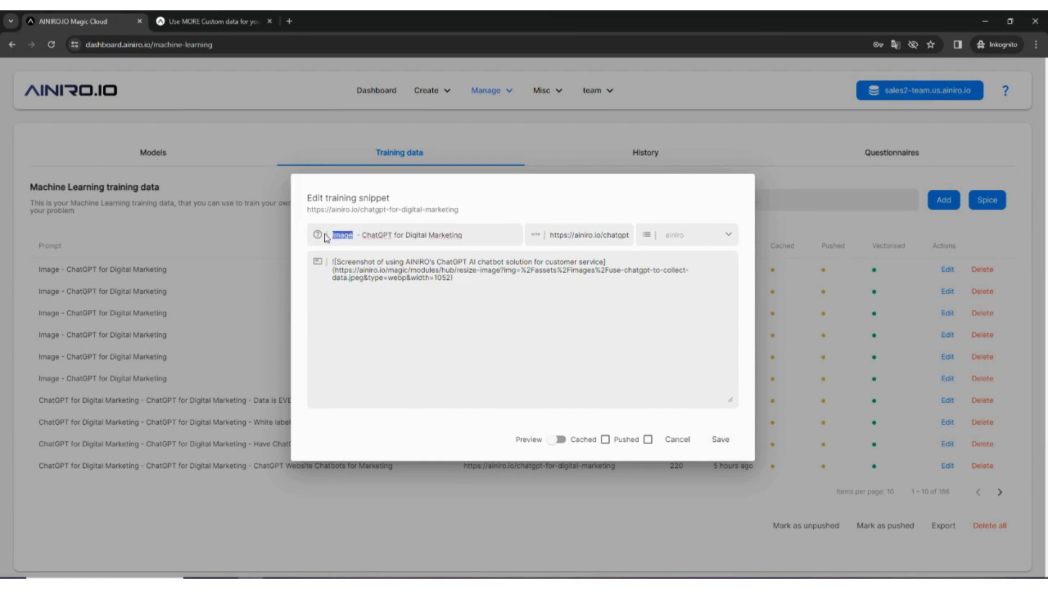
{"action": "left_click", "coordinate": [356, 236]}
{"action": "left_click", "coordinate": [552, 442]}
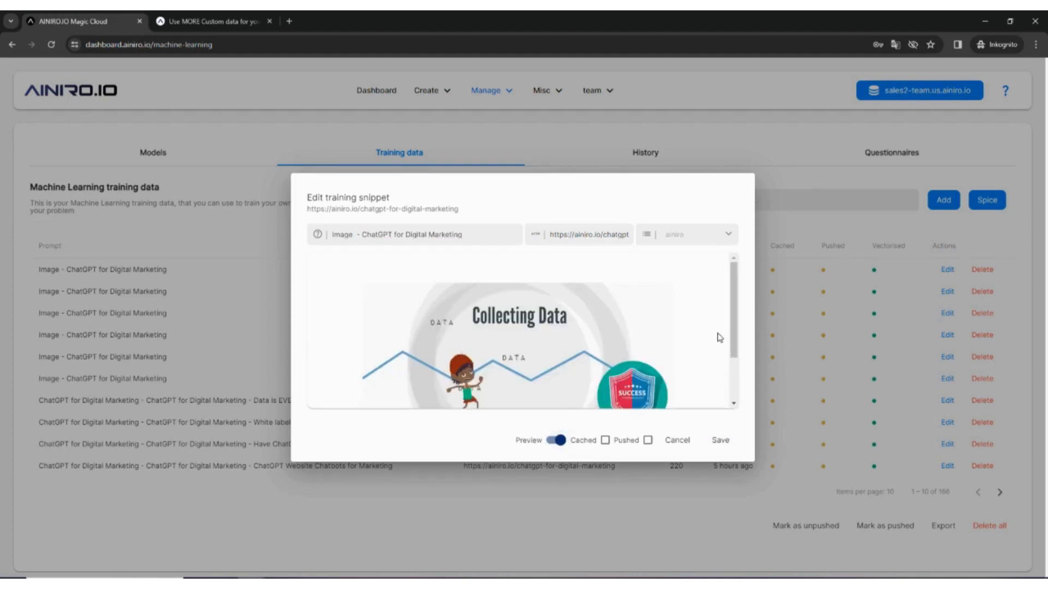
{"action": "scroll", "coordinate": [714, 338], "scroll_direction": "down", "scroll_amount": 2}
{"action": "scroll", "coordinate": [709, 340], "scroll_direction": "up", "scroll_amount": 2}
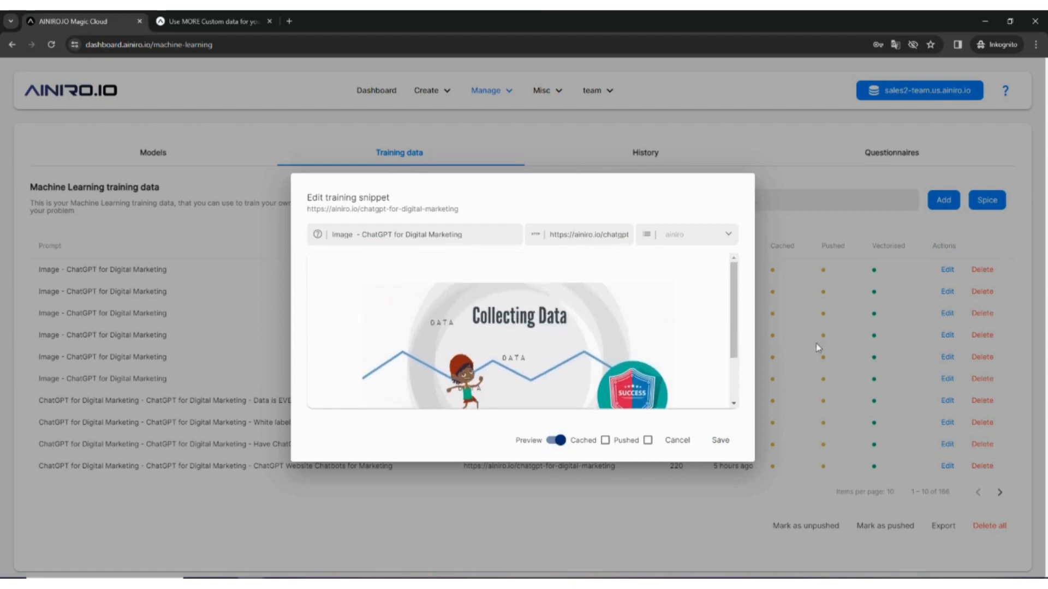
{"action": "left_click", "coordinate": [819, 346]}
Step: Preview the images in the second, third and fourth "Image - ChatGPT for Digital Marketing" snippets, leaving the fourth one open
{"action": "left_click", "coordinate": [946, 294]}
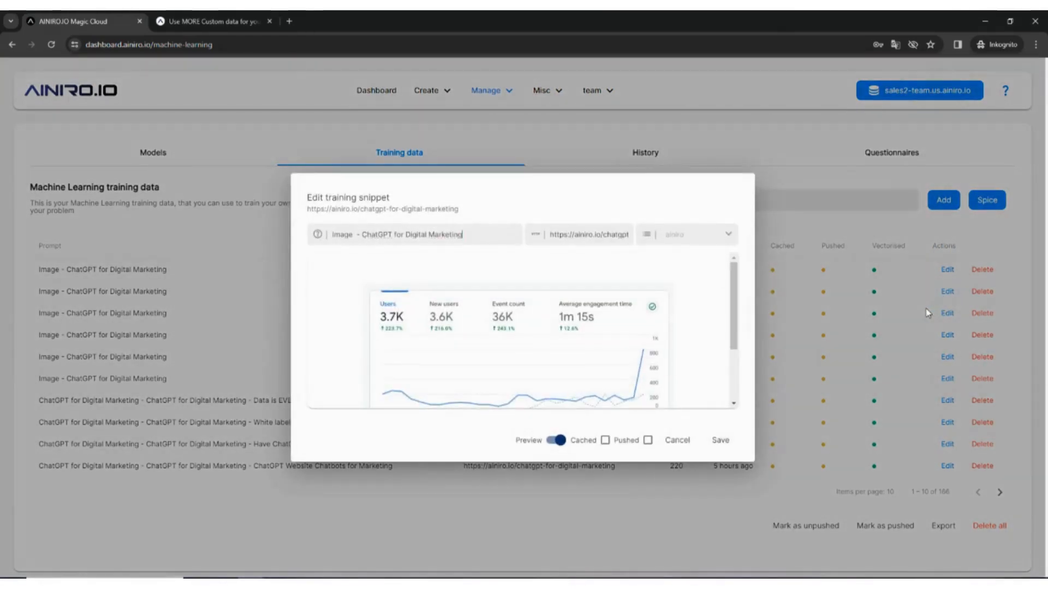
{"action": "left_click", "coordinate": [952, 321]}
{"action": "left_click", "coordinate": [947, 314]}
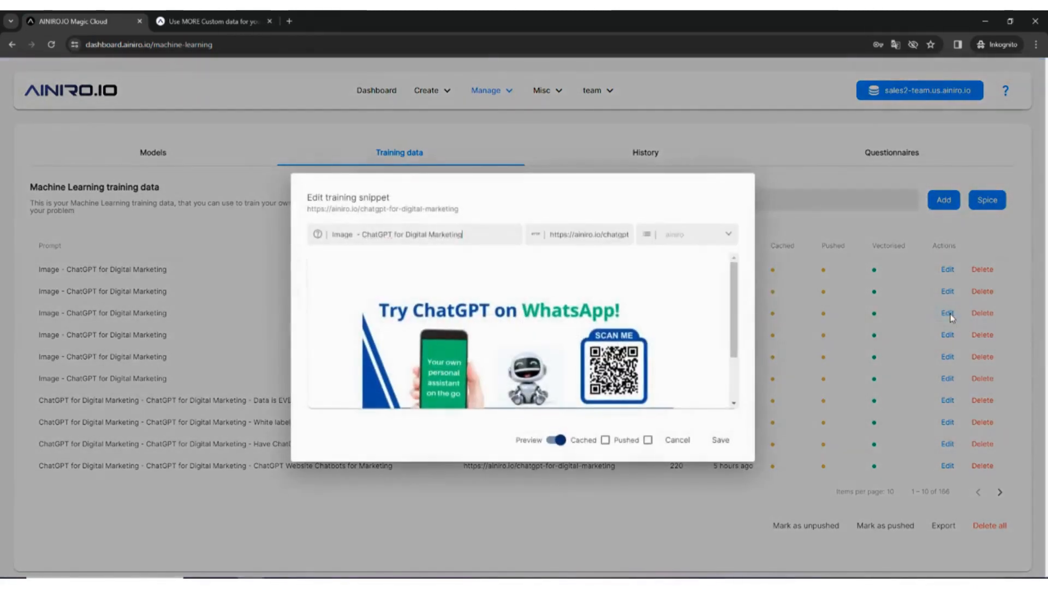
{"action": "left_click", "coordinate": [950, 336]}
{"action": "left_click", "coordinate": [948, 335]}
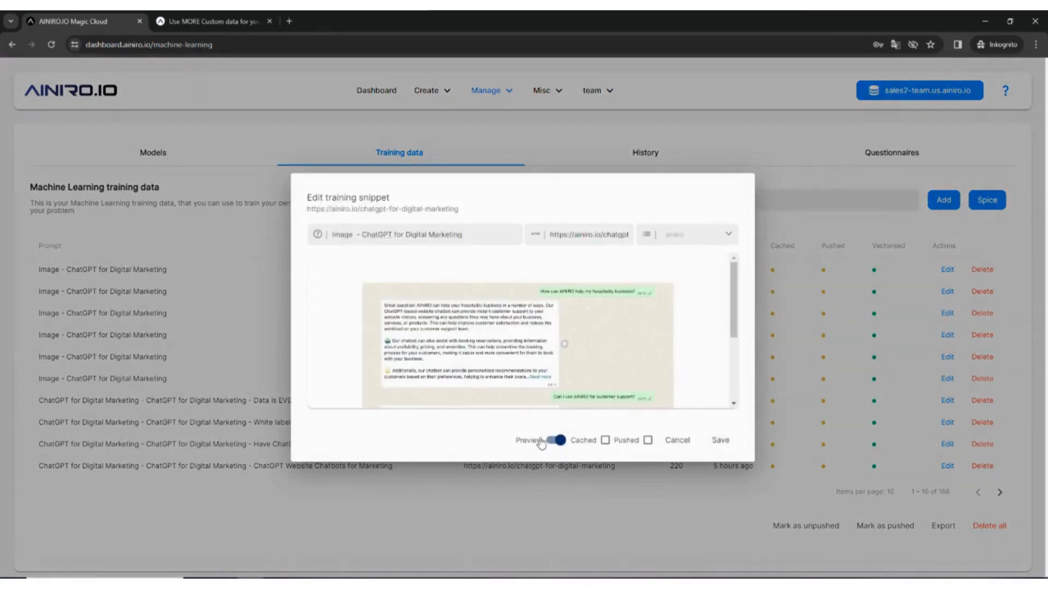
{"action": "scroll", "coordinate": [637, 355], "scroll_direction": "up", "scroll_amount": 1}
Step: Replace the image markdown in the open fourth image snippet with the text "ipsum lorem" and save it
{"action": "left_click", "coordinate": [559, 440]}
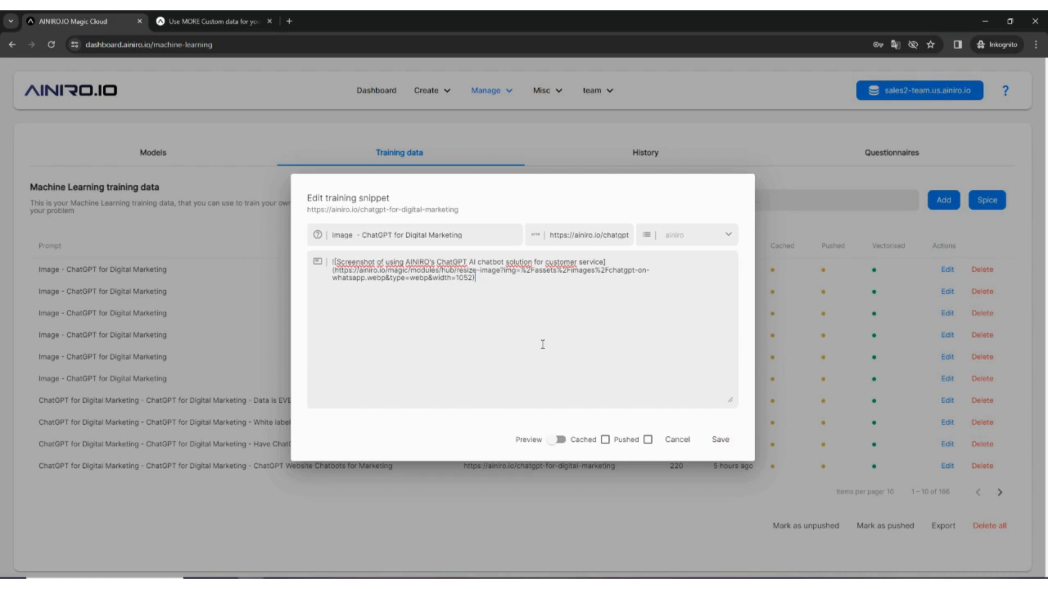
{"action": "key", "text": "Return"}
{"action": "key", "text": "Return"}
{"action": "type", "text": "ip"}
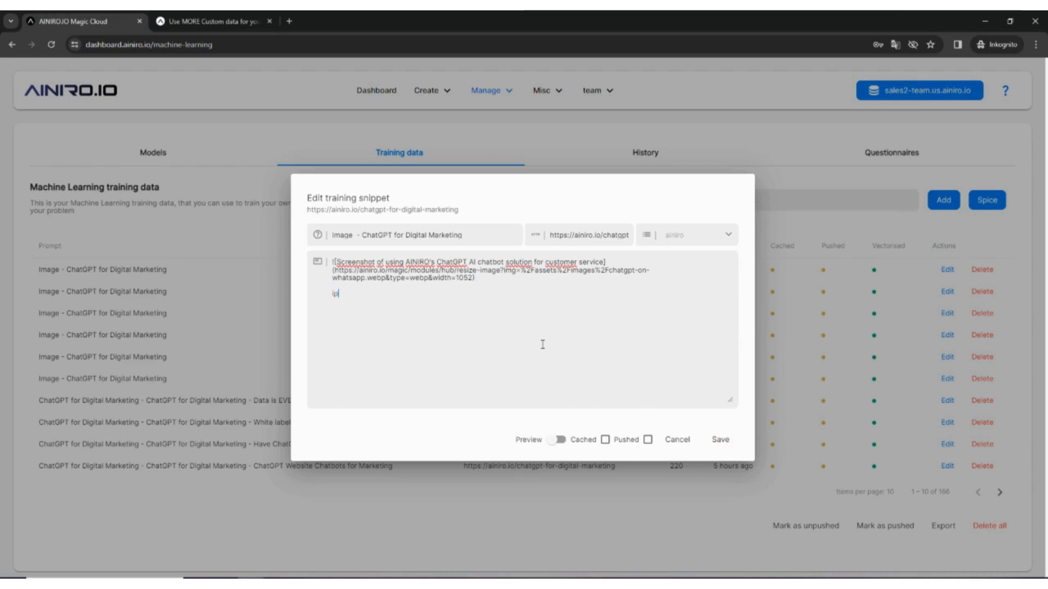
{"action": "type", "text": "sum lorem"}
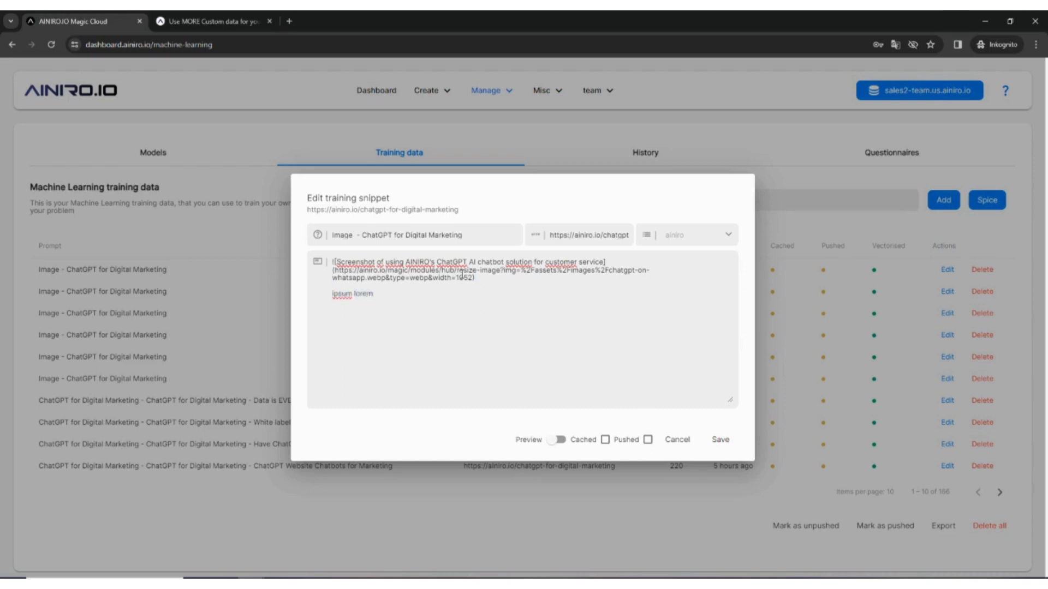
{"action": "left_click_drag", "start_coordinate": [339, 284], "coordinate": [330, 261]}
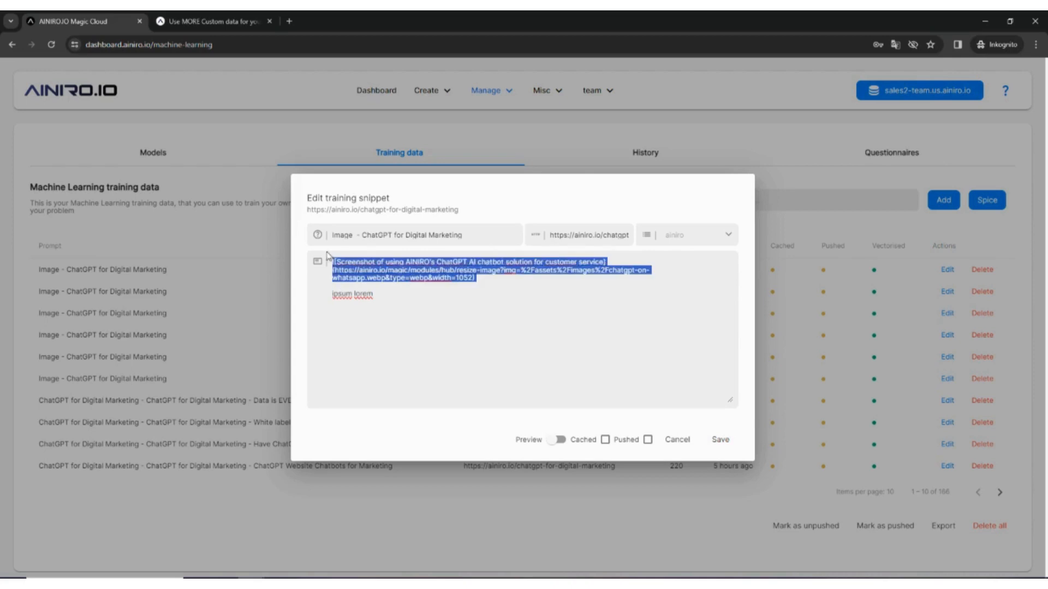
{"action": "key", "text": "BackSpace"}
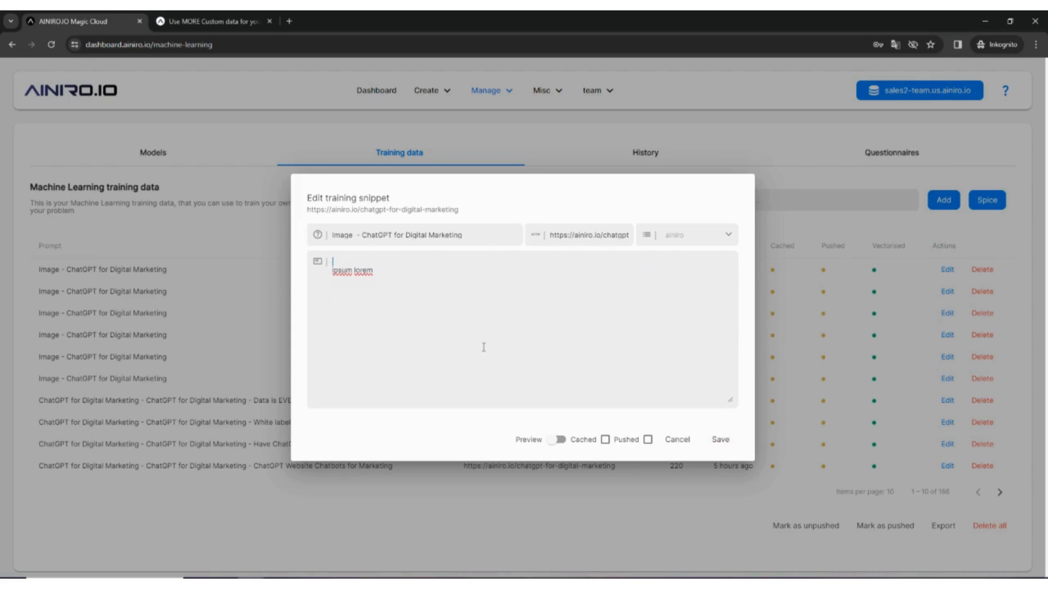
{"action": "left_click", "coordinate": [720, 440]}
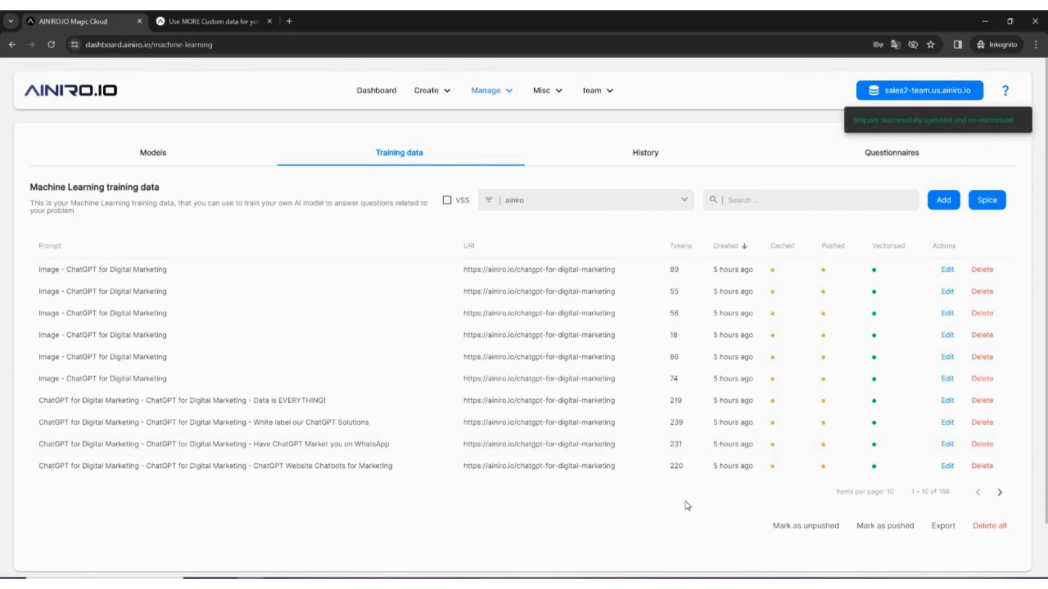
Step: Search the ainiro training data for "newsletter"
{"action": "left_click", "coordinate": [798, 203]}
{"action": "type", "text": "news"}
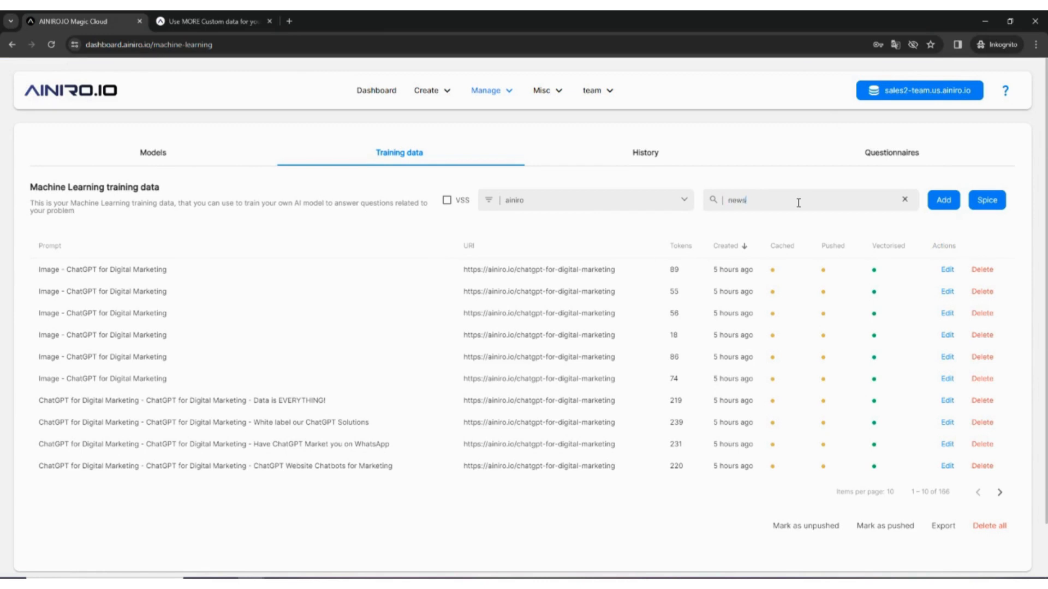
{"action": "type", "text": "letter"}
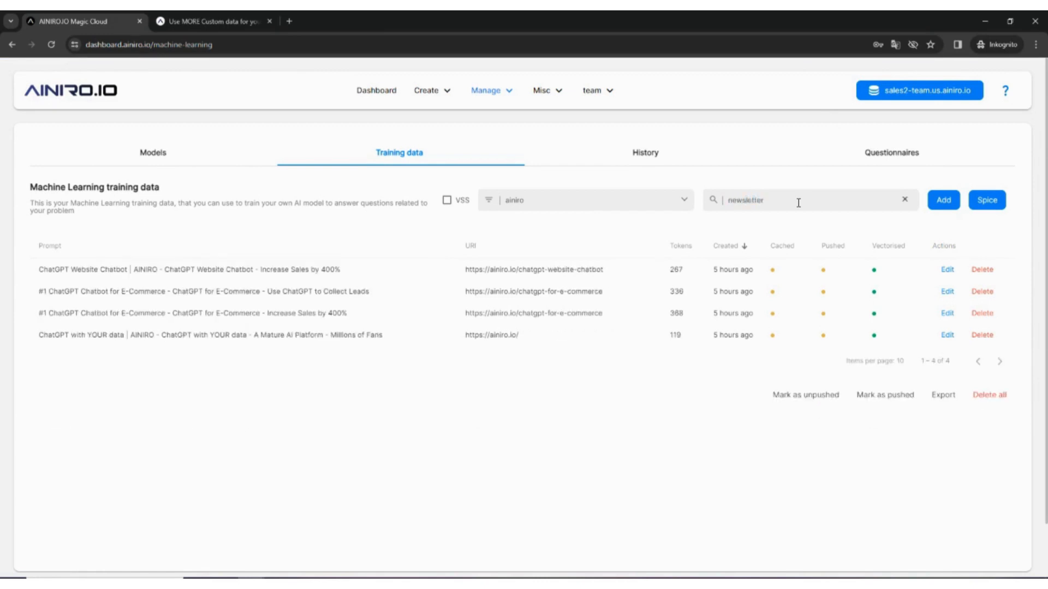
Step: Change the training data search term to "common"
{"action": "key", "text": "BackSpace"}
{"action": "key", "text": "BackSpace"}
{"action": "key", "text": "BackSpace"}
{"action": "key", "text": "BackSpace"}
{"action": "key", "text": "BackSpace"}
{"action": "key", "text": "BackSpace"}
{"action": "key", "text": "BackSpace"}
{"action": "key", "text": "BackSpace"}
{"action": "key", "text": "BackSpace"}
{"action": "type", "text": "common"}
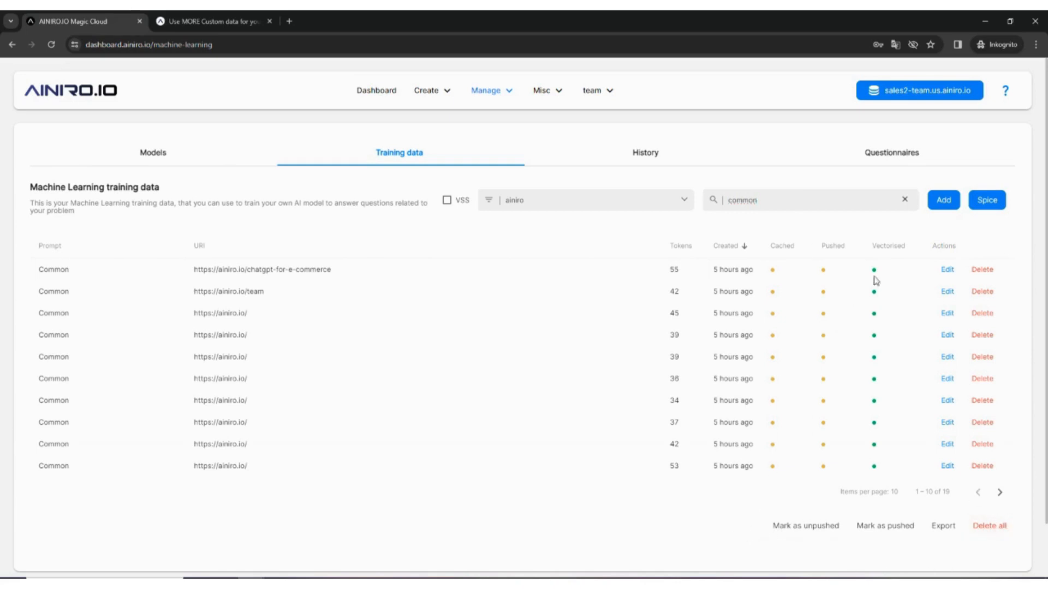
Step: Search the training data for "privacy" and for "cookie", and clear the search
{"action": "left_click", "coordinate": [905, 199]}
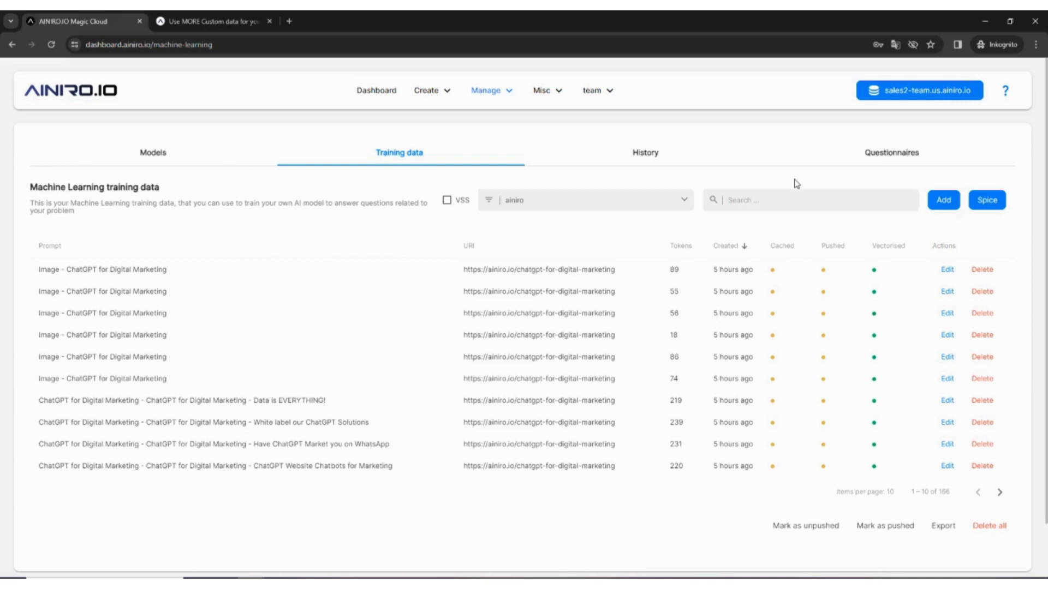
{"action": "type", "text": "privacy"}
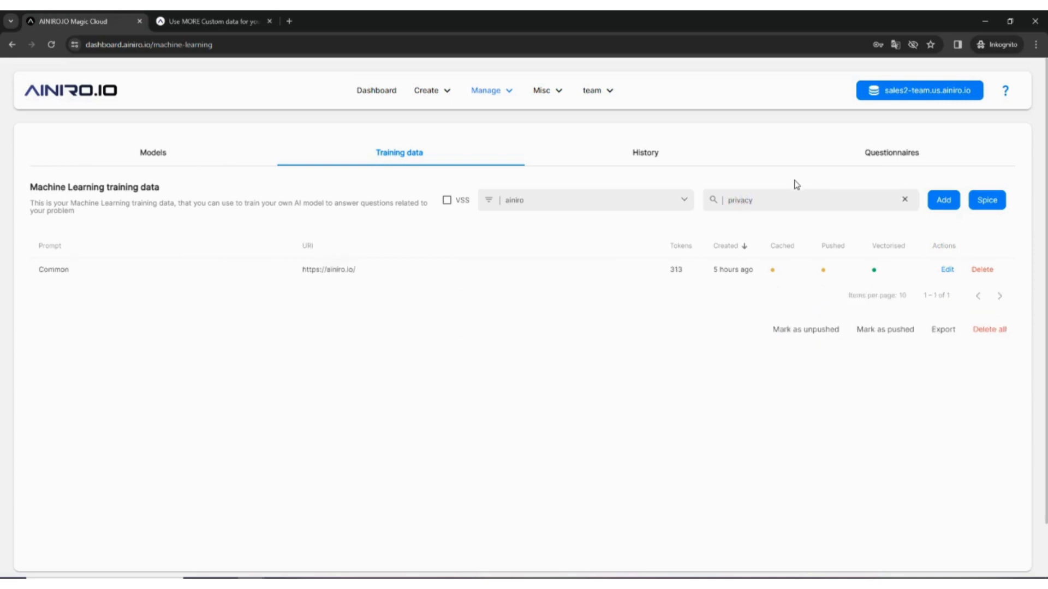
{"action": "key", "text": "ctrl+a"}
{"action": "type", "text": "cookie"}
{"action": "key", "text": "ctrl+a"}
{"action": "key", "text": "BackSpace"}
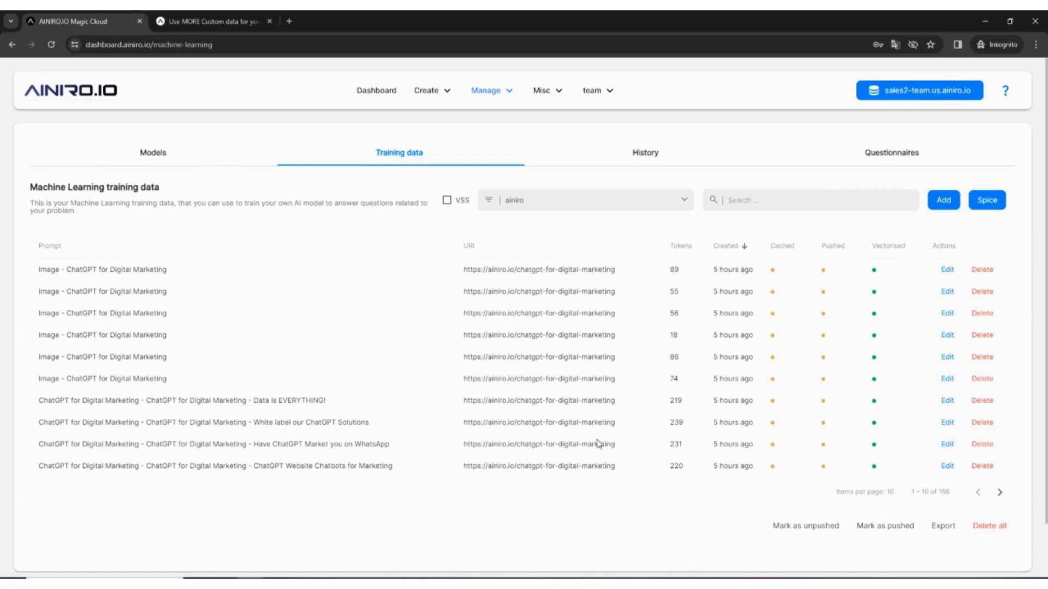
Step: Check the URI of the "Data is EVERYTHING!" training snippet and open that snippet
{"action": "left_click_drag", "start_coordinate": [616, 401], "coordinate": [462, 403]}
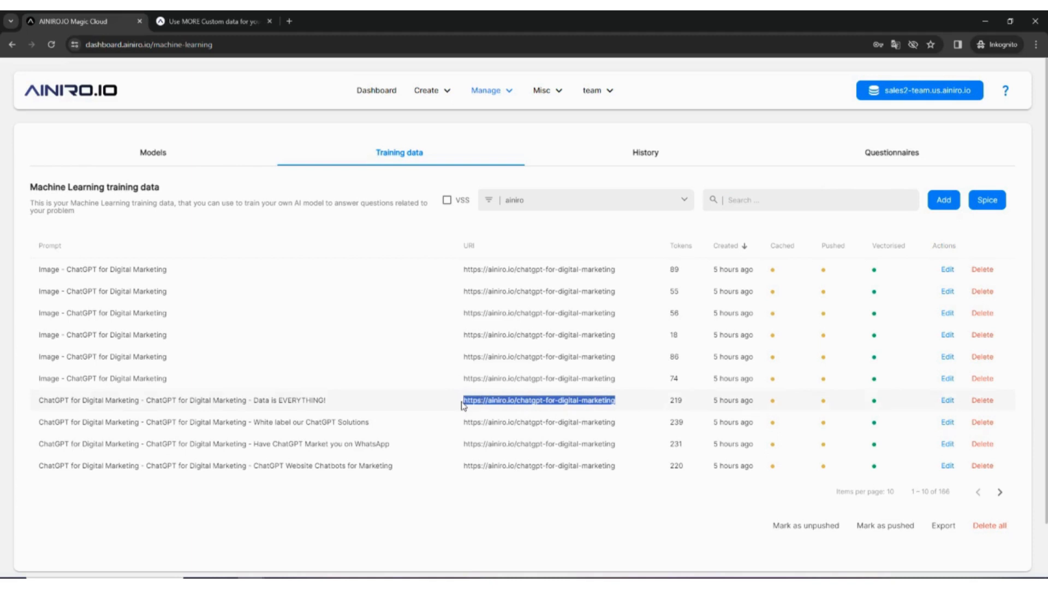
{"action": "left_click", "coordinate": [462, 404]}
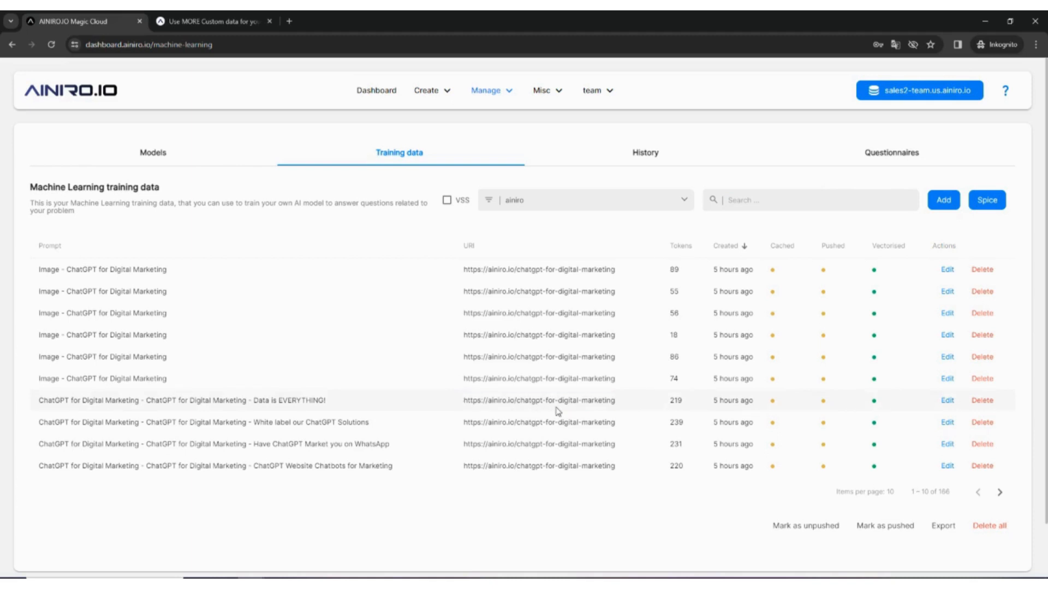
{"action": "left_click", "coordinate": [947, 401]}
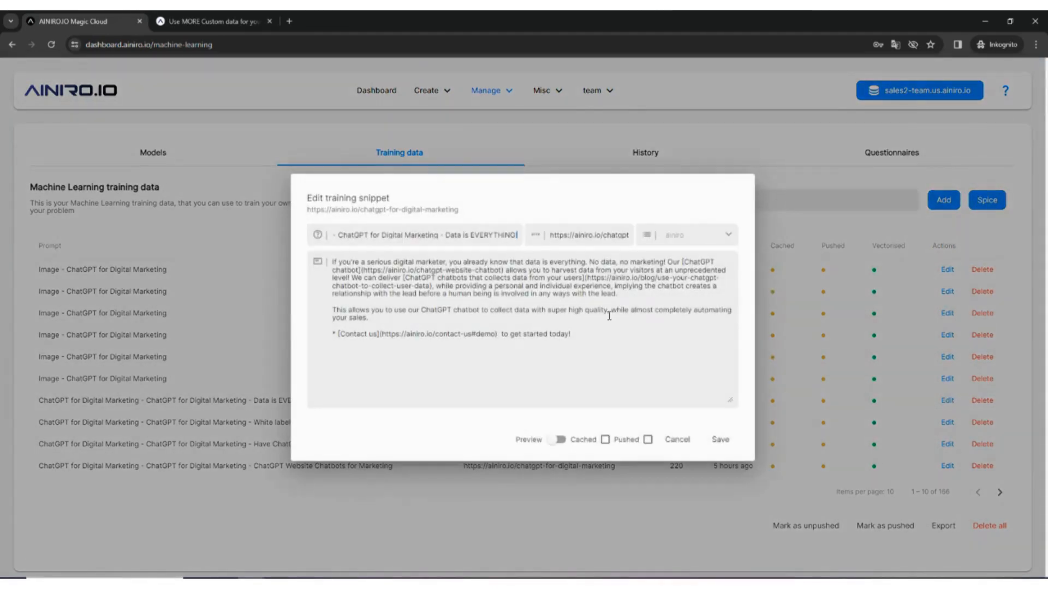
{"action": "triple_click", "coordinate": [596, 236]}
{"action": "key", "text": "ctrl+c"}
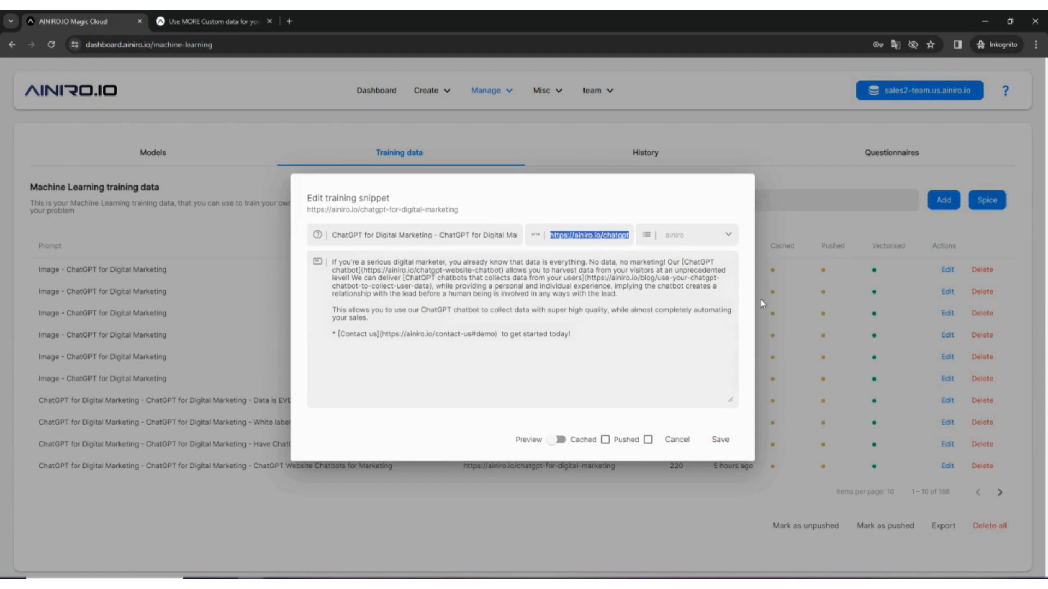
{"action": "left_click", "coordinate": [778, 284]}
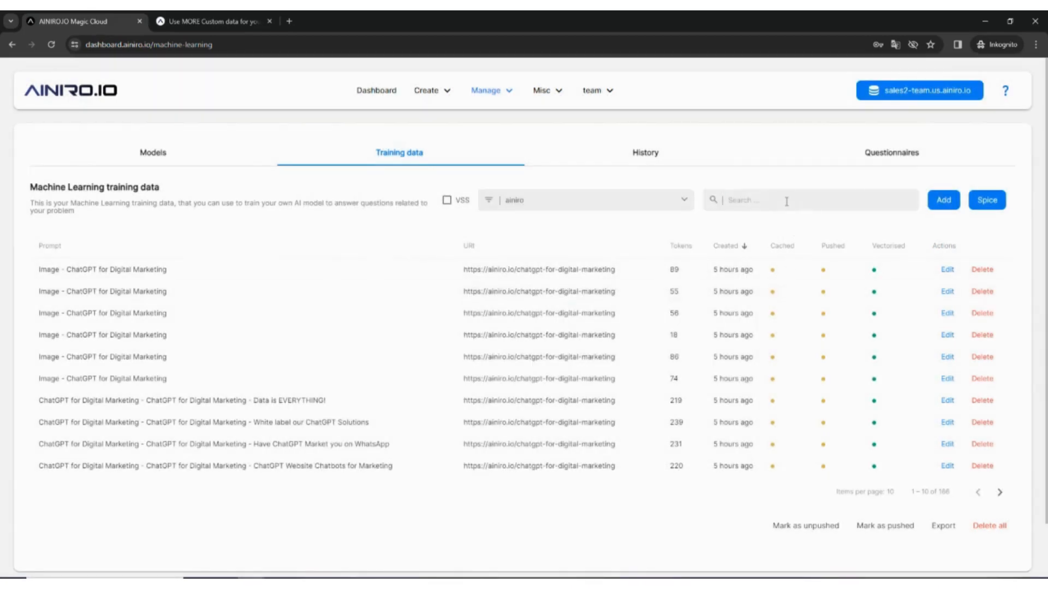
{"action": "left_click", "coordinate": [802, 199]}
{"action": "key", "text": "ctrl+v"}
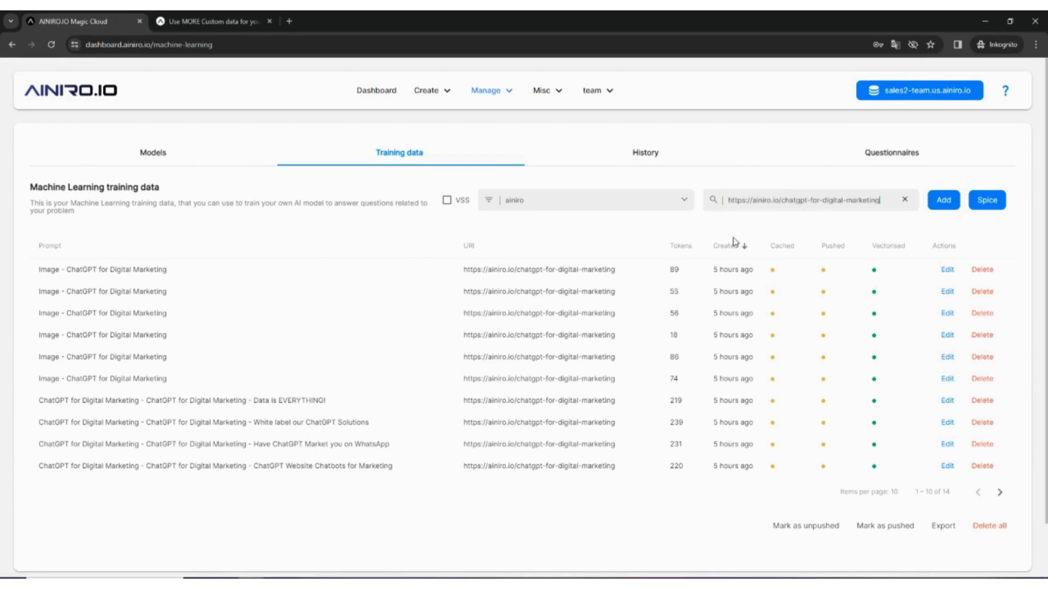
{"action": "double_click", "coordinate": [944, 492]}
{"action": "left_click", "coordinate": [960, 498]}
{"action": "left_click", "coordinate": [999, 527]}
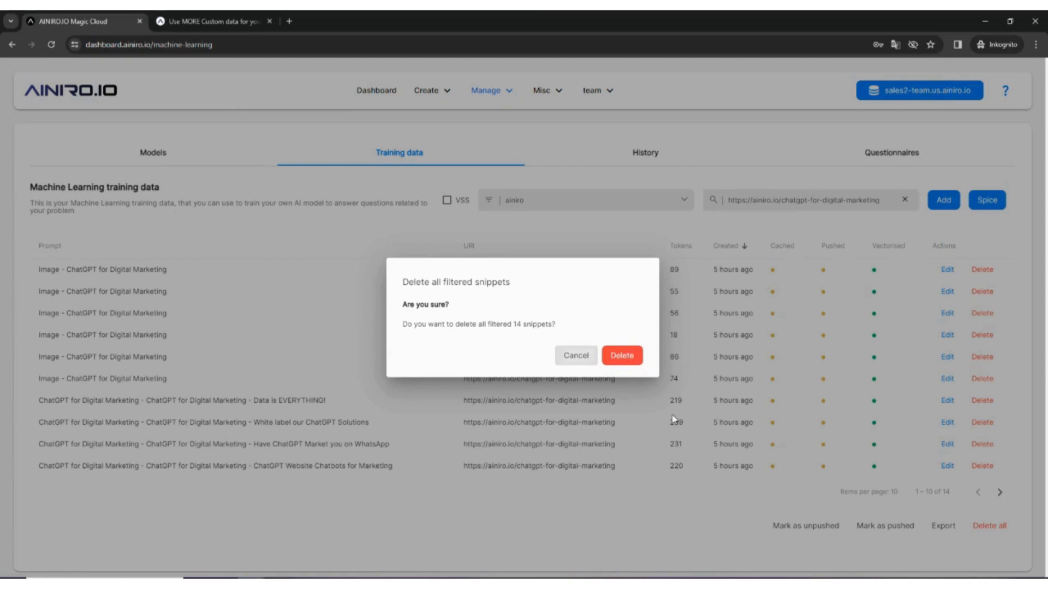
{"action": "left_click", "coordinate": [622, 356]}
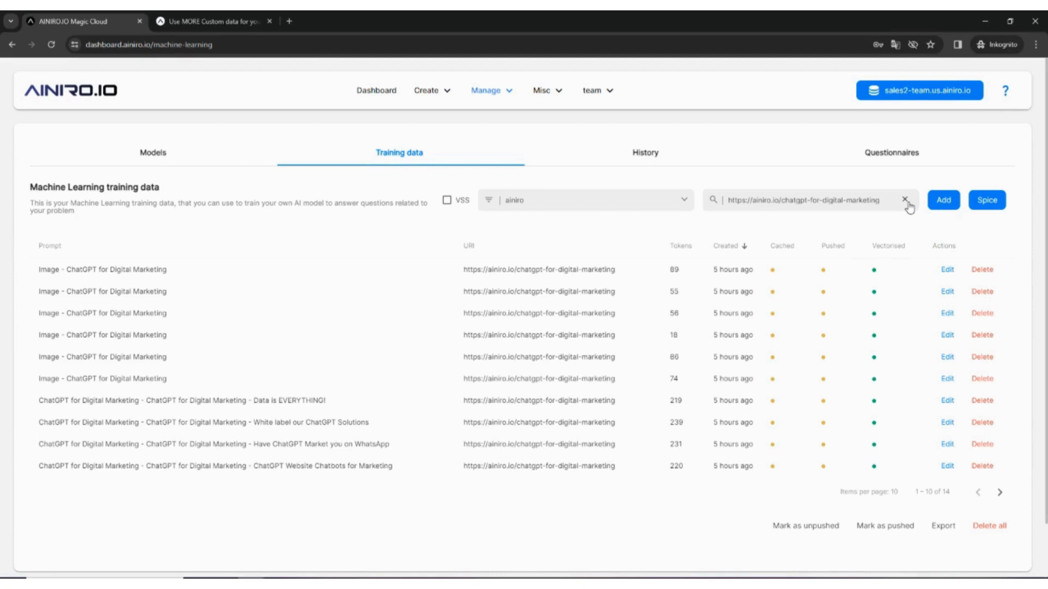
Step: Clear the URI of the first "Image - ChatGPT for Digital Marketing" snippet and save the snippet
{"action": "left_click", "coordinate": [947, 270]}
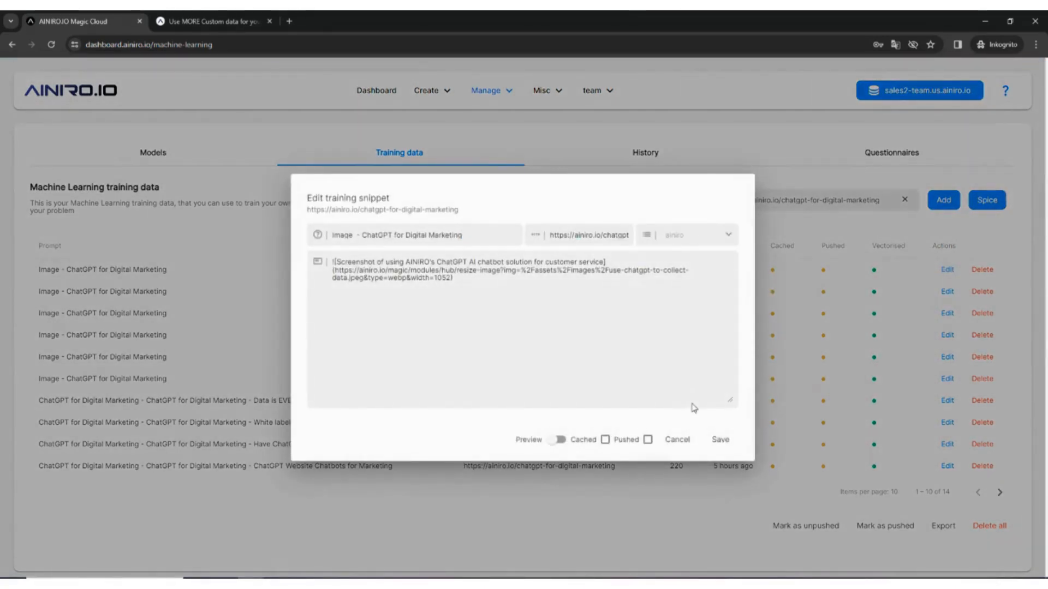
{"action": "triple_click", "coordinate": [599, 237]}
{"action": "key", "text": "BackSpace"}
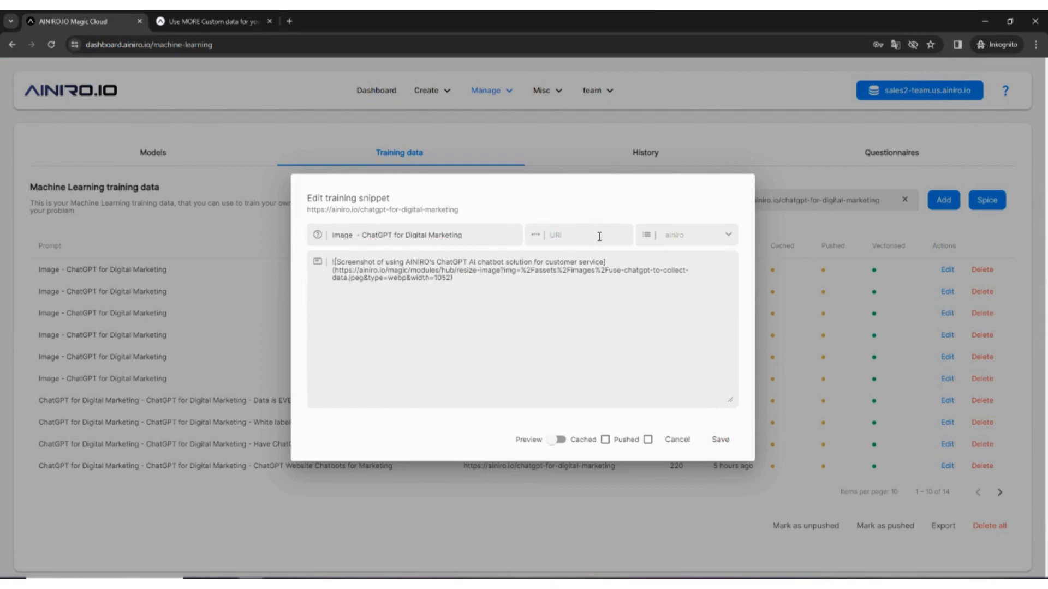
{"action": "left_click", "coordinate": [721, 439]}
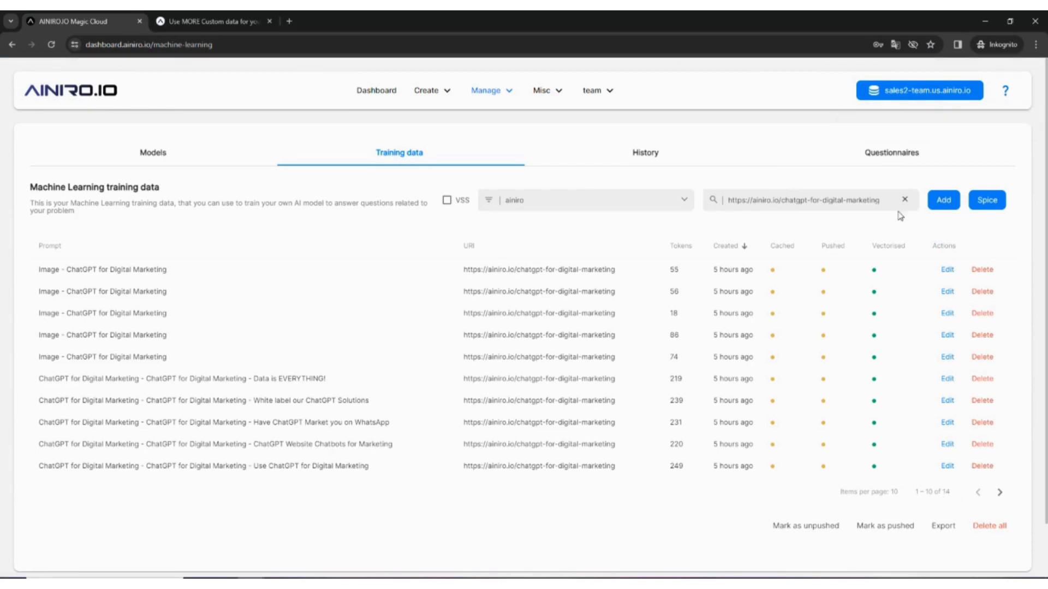
{"action": "left_click_drag", "start_coordinate": [888, 200], "coordinate": [711, 208]}
{"action": "key", "text": "ctrl+c"}
{"action": "key", "text": "BackSpace"}
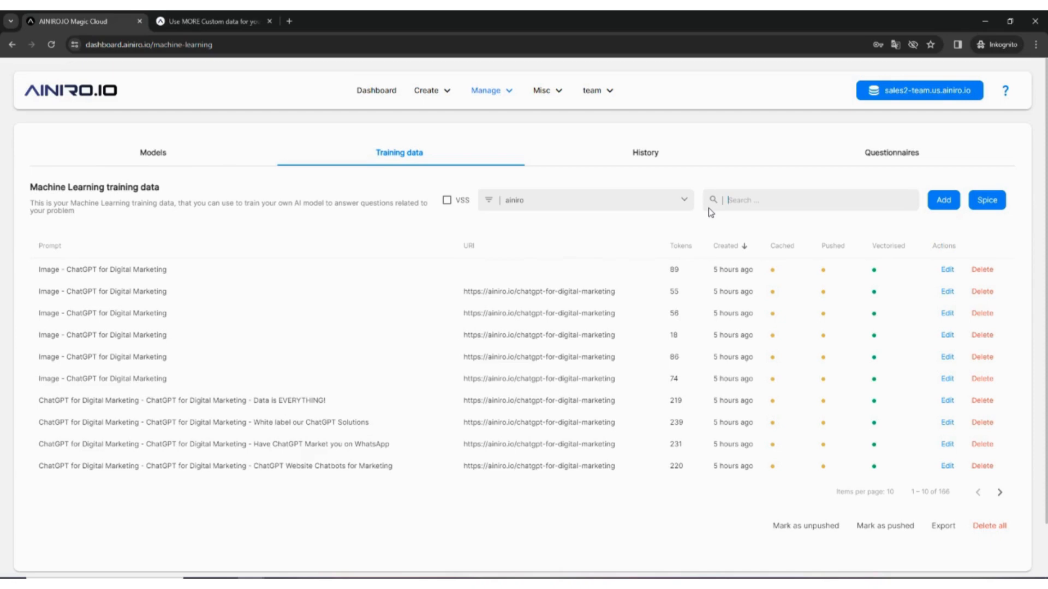
{"action": "key", "text": "ctrl+v"}
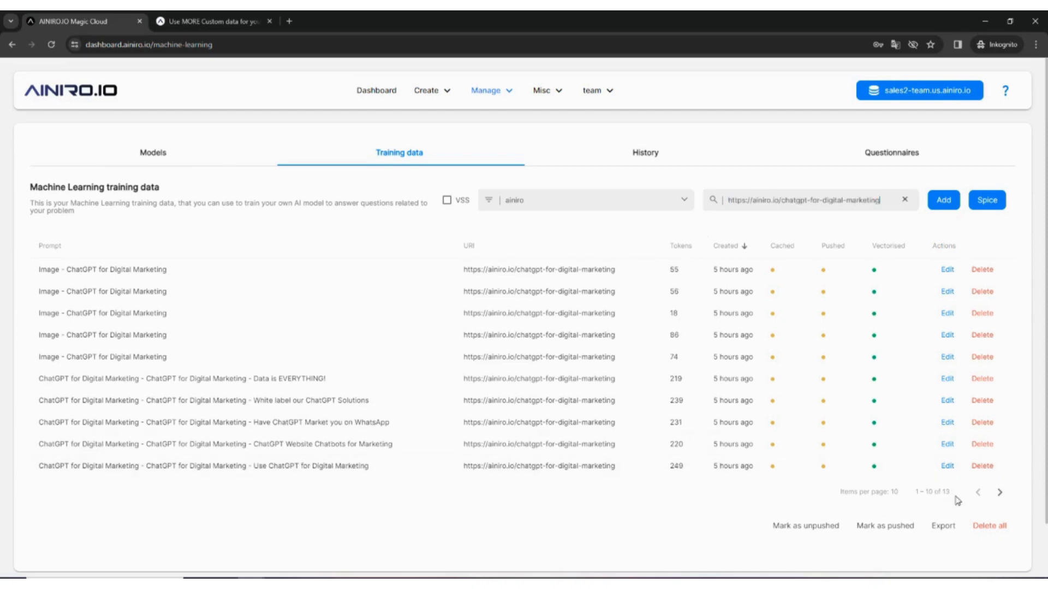
{"action": "left_click", "coordinate": [989, 525]}
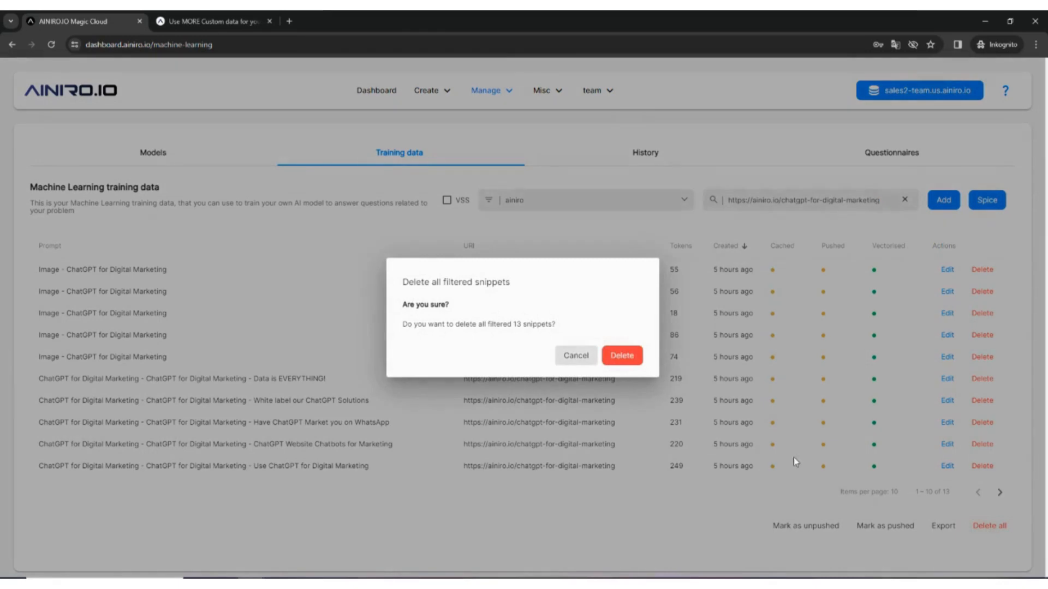
{"action": "left_click", "coordinate": [625, 358]}
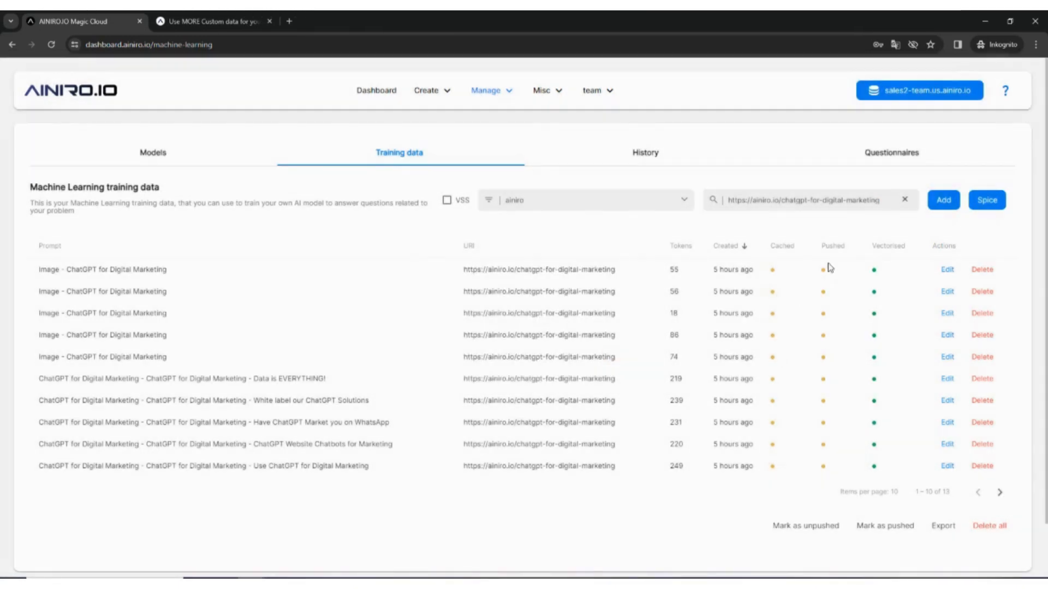
{"action": "left_click", "coordinate": [904, 200]}
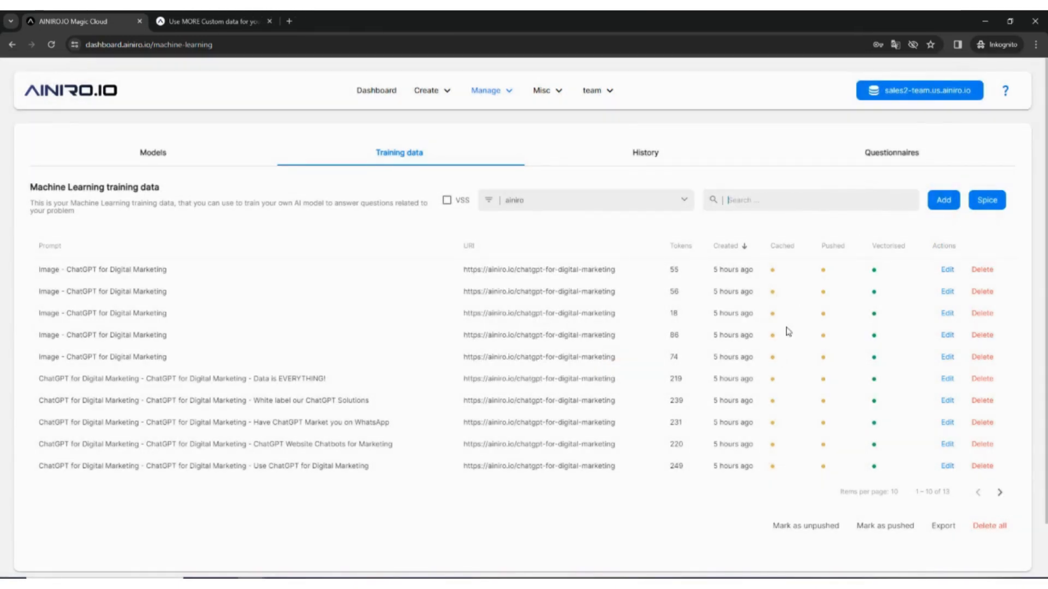
{"action": "left_click", "coordinate": [948, 269]}
{"action": "left_click", "coordinate": [573, 230]}
{"action": "key", "text": "ctrl+v"}
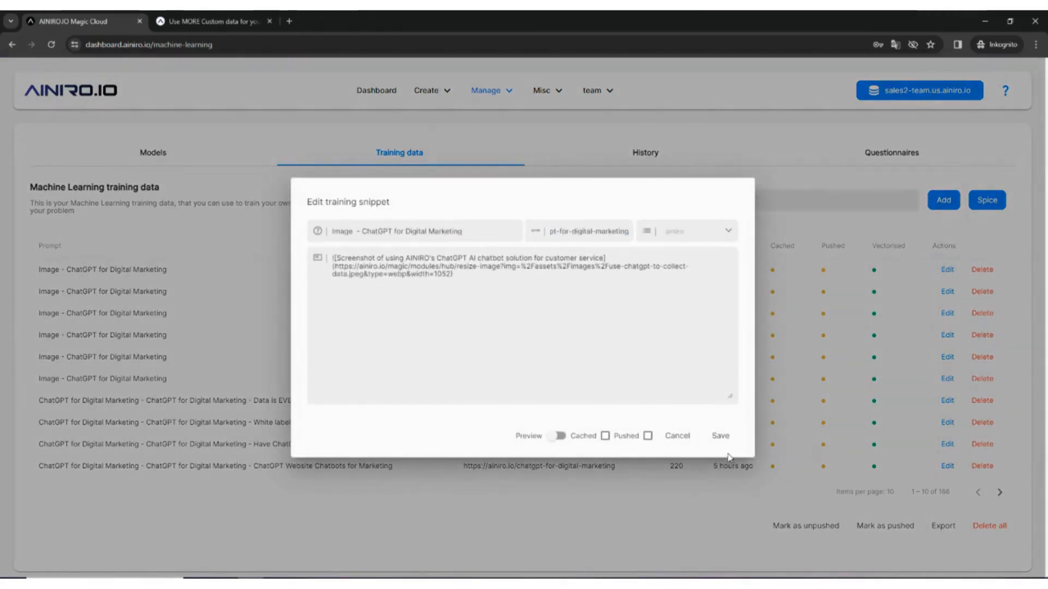
{"action": "left_click", "coordinate": [721, 438]}
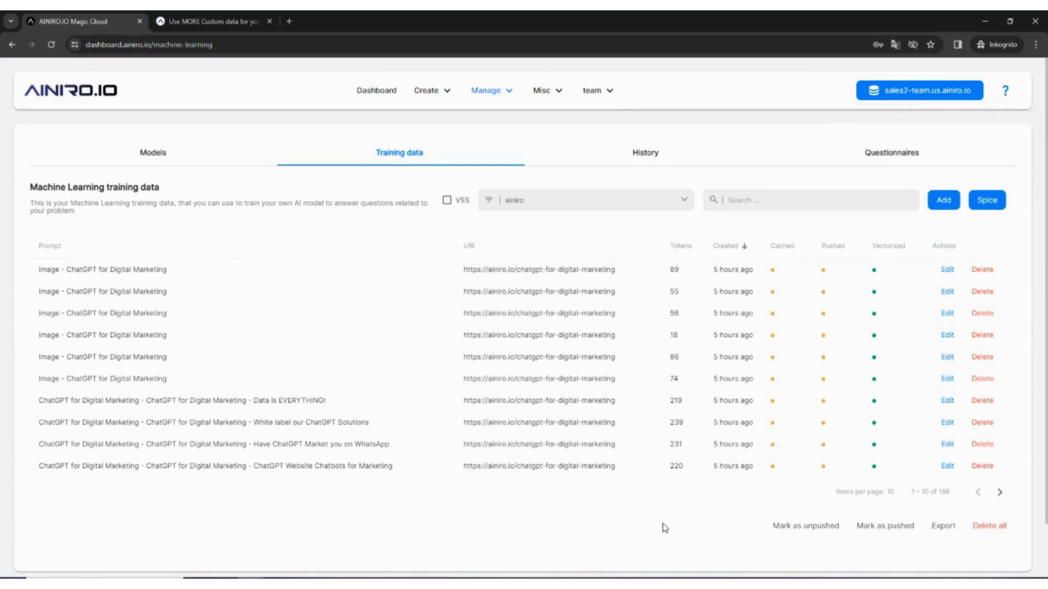
{"action": "left_click", "coordinate": [948, 270]}
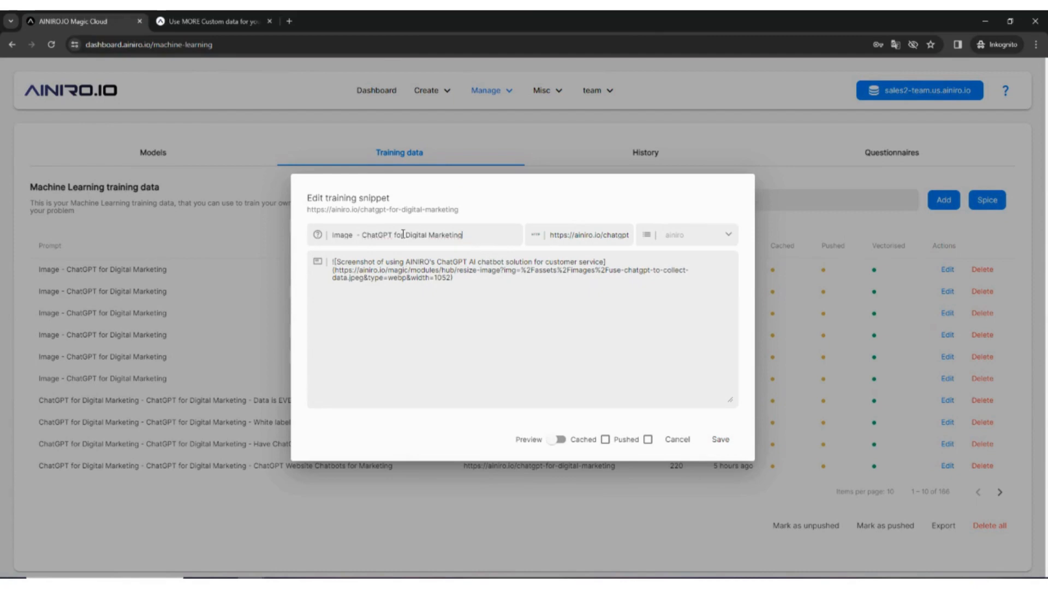
{"action": "left_click_drag", "start_coordinate": [478, 236], "coordinate": [213, 237]}
{"action": "type", "text": "x"}
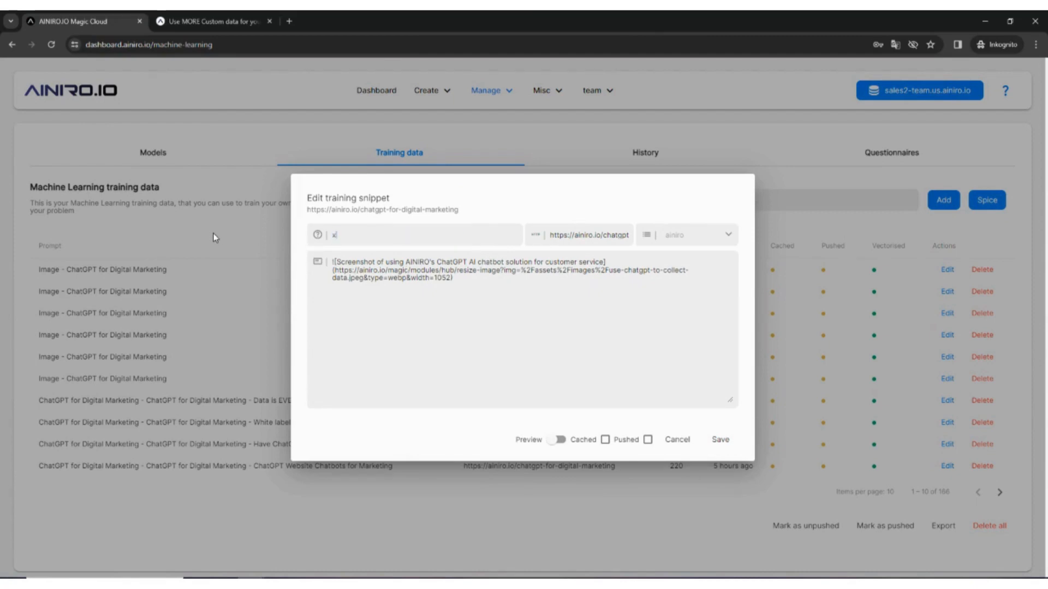
{"action": "left_click", "coordinate": [180, 339]}
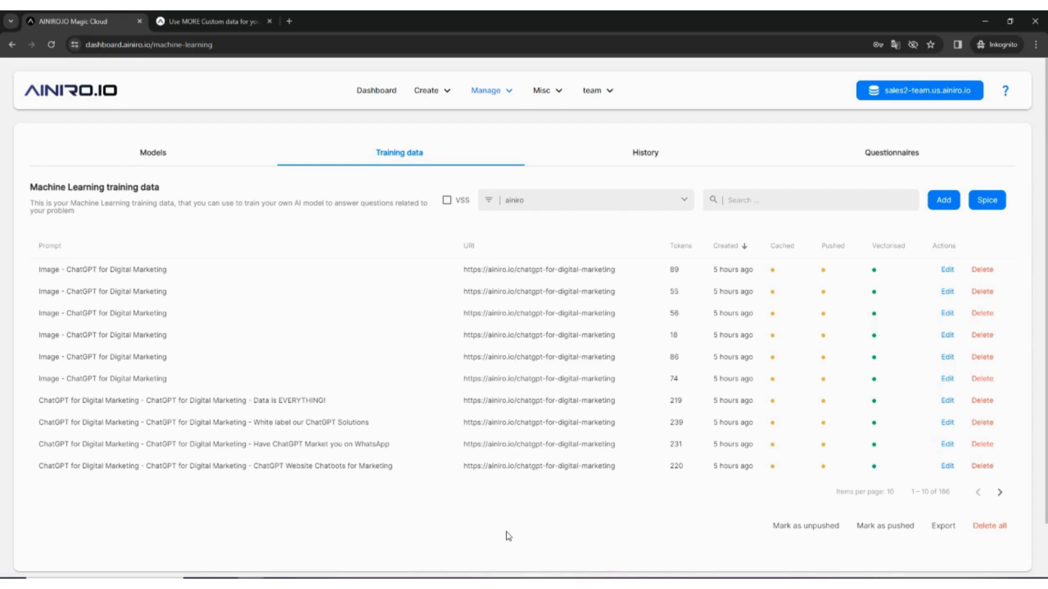
Step: Copy the web address of the "Use MORE Custom data for your GPTs" article and scrape that page into the ainiro model with Spice
{"action": "left_click", "coordinate": [234, 20]}
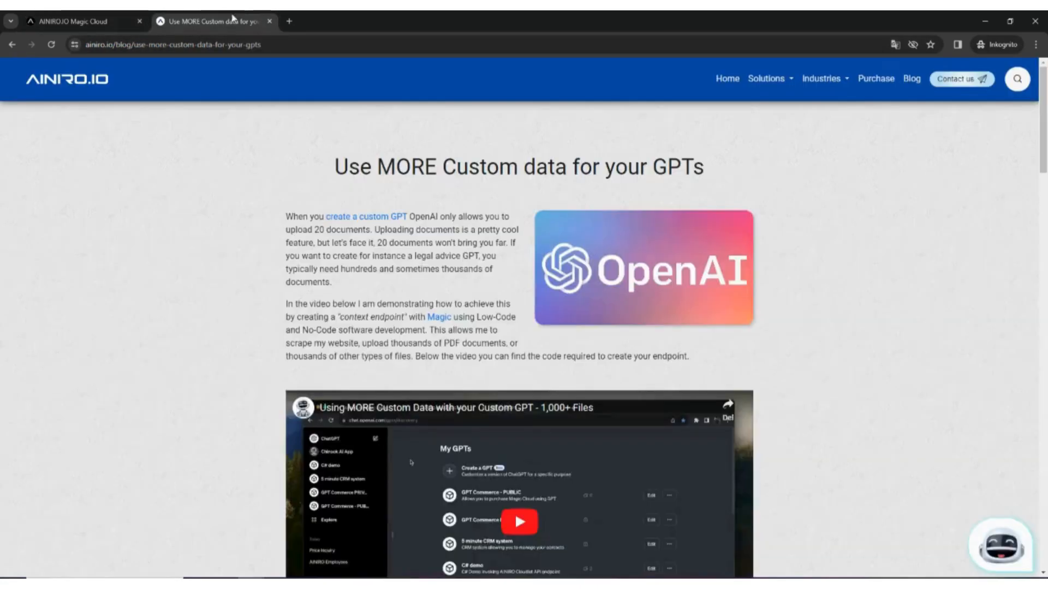
{"action": "left_click", "coordinate": [283, 45]}
{"action": "key", "text": "ctrl+c"}
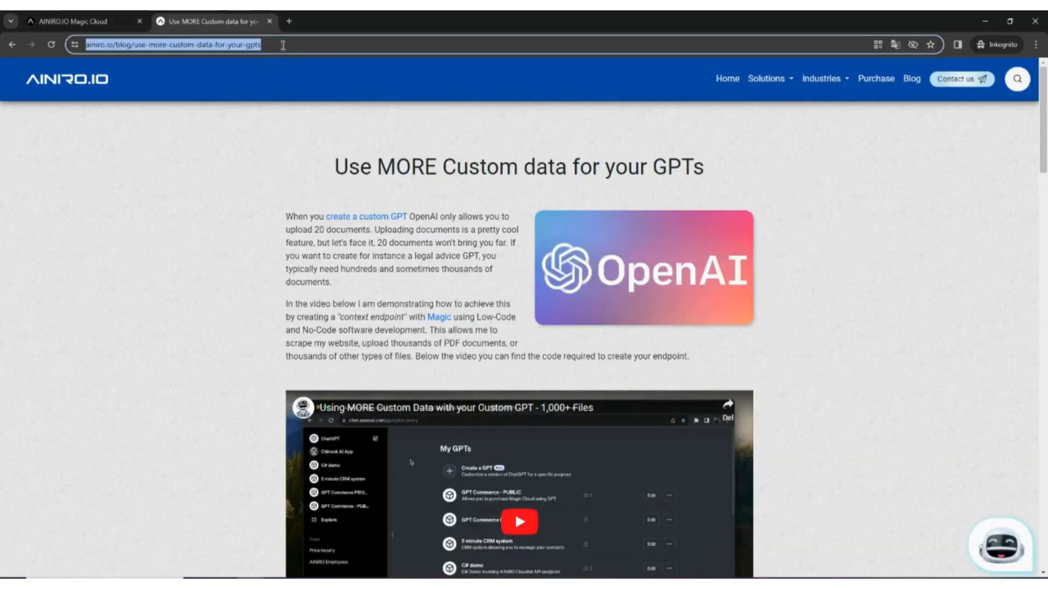
{"action": "left_click", "coordinate": [102, 19]}
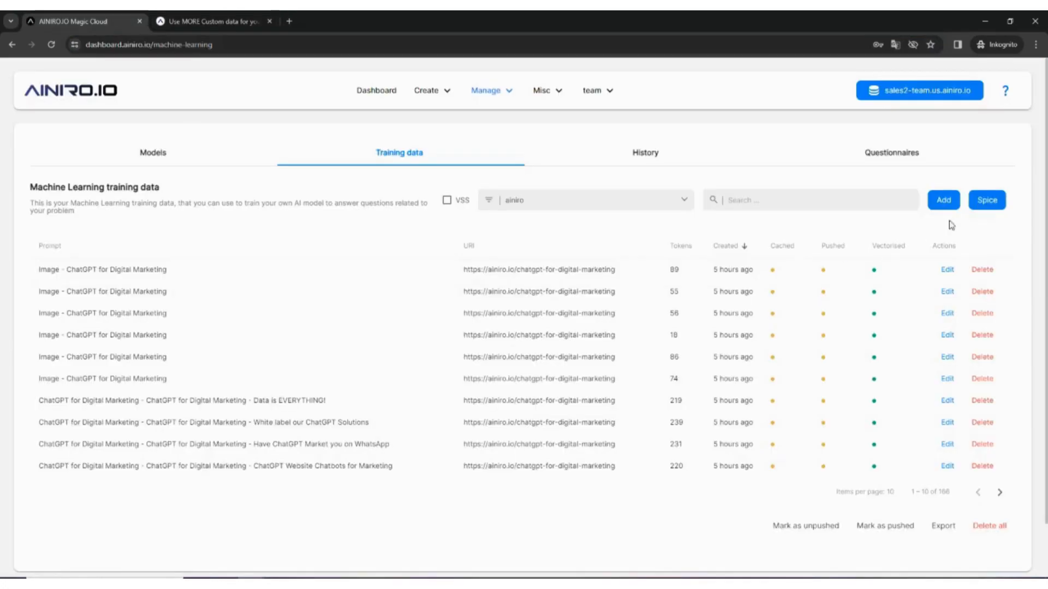
{"action": "left_click", "coordinate": [987, 200]}
{"action": "key", "text": "ctrl+v"}
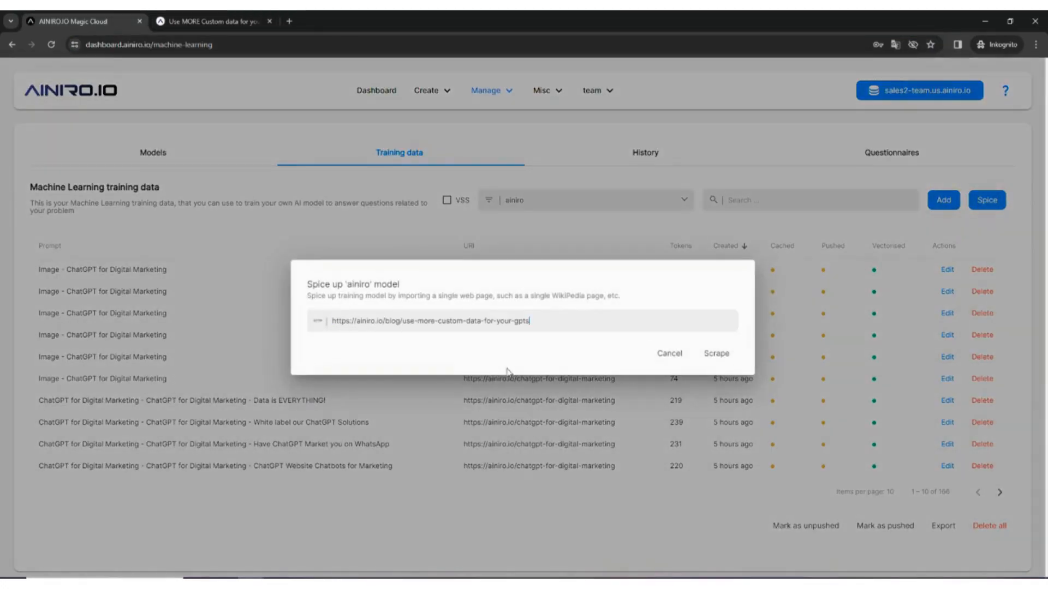
{"action": "left_click", "coordinate": [720, 360]}
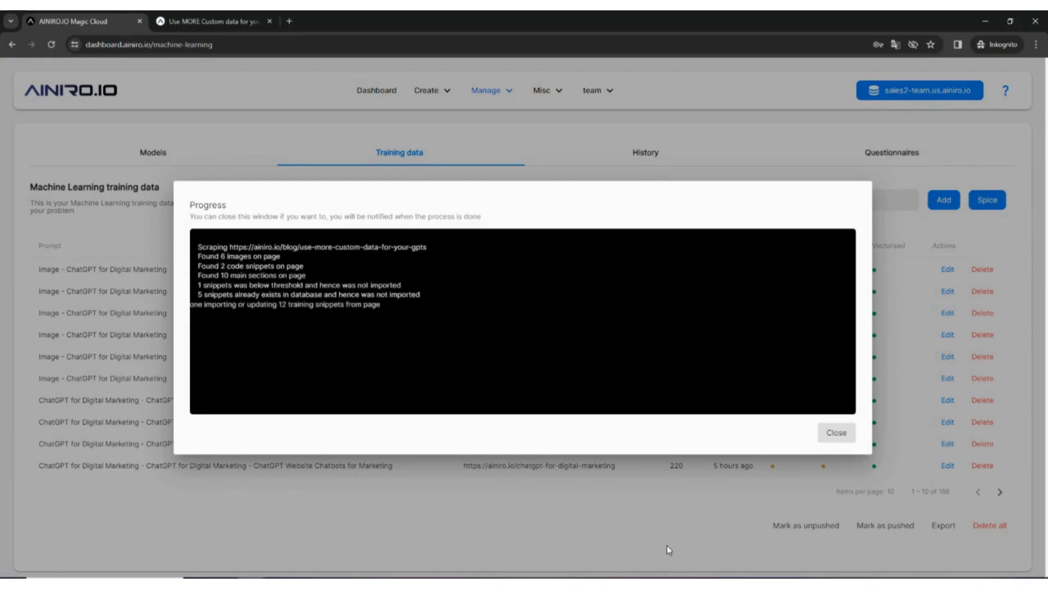
{"action": "left_click", "coordinate": [836, 434]}
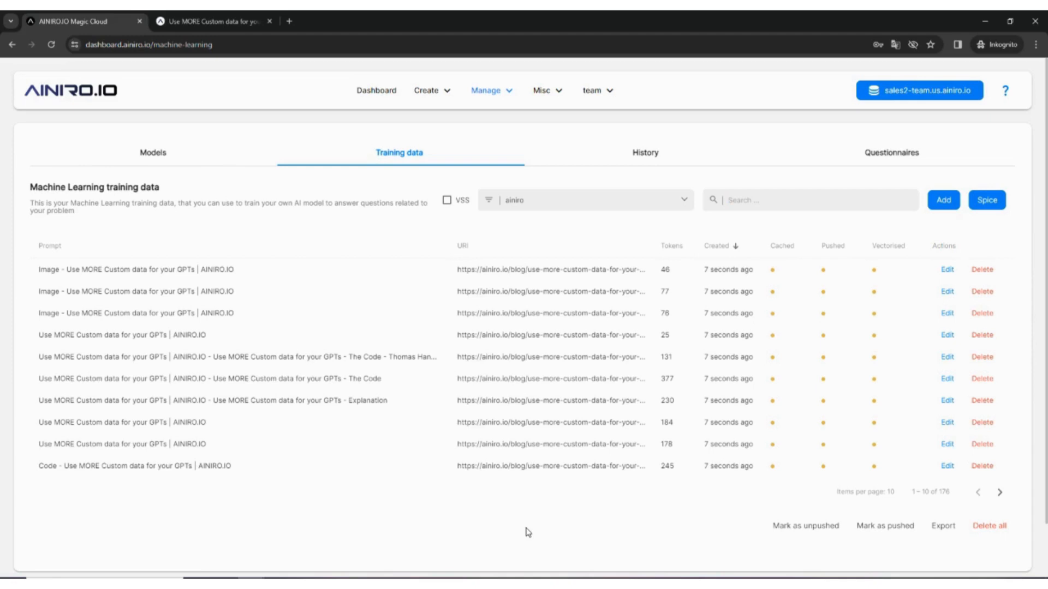
{"action": "key", "text": "ctrl+v"}
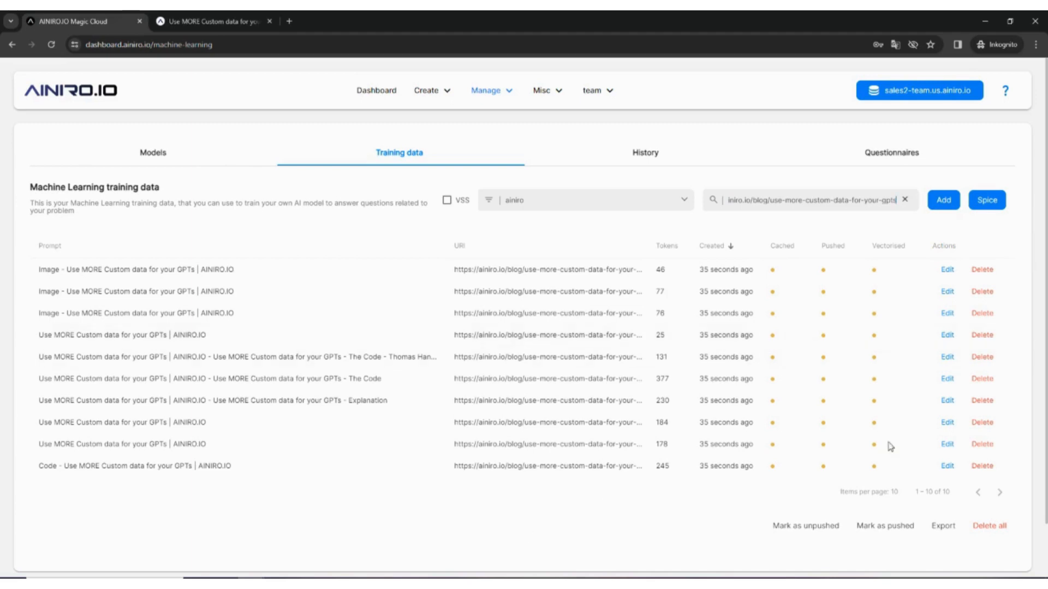
{"action": "left_click", "coordinate": [995, 527]}
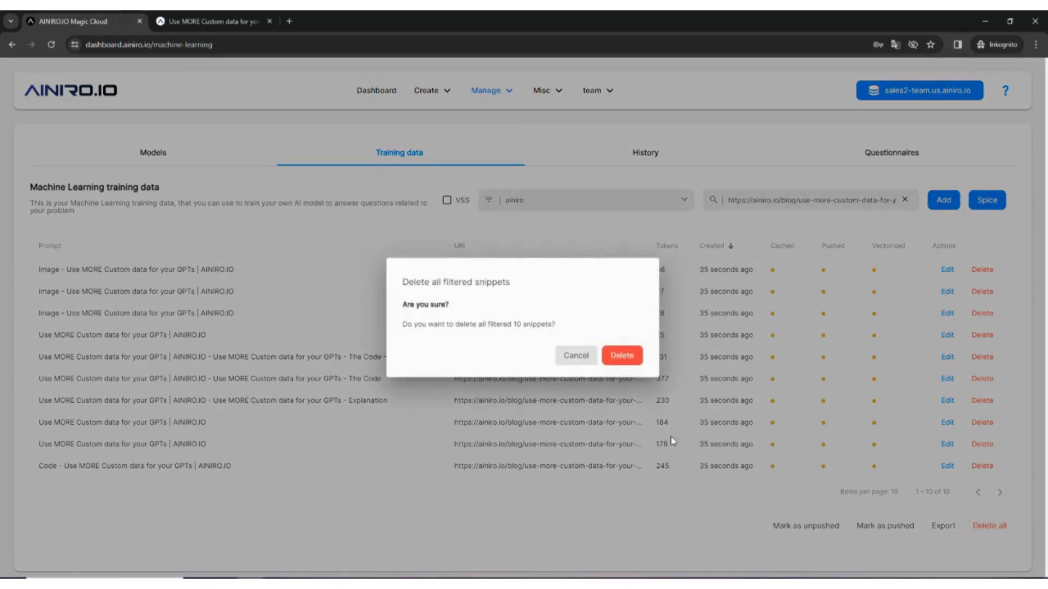
{"action": "left_click", "coordinate": [620, 355]}
{"action": "left_click", "coordinate": [991, 204]}
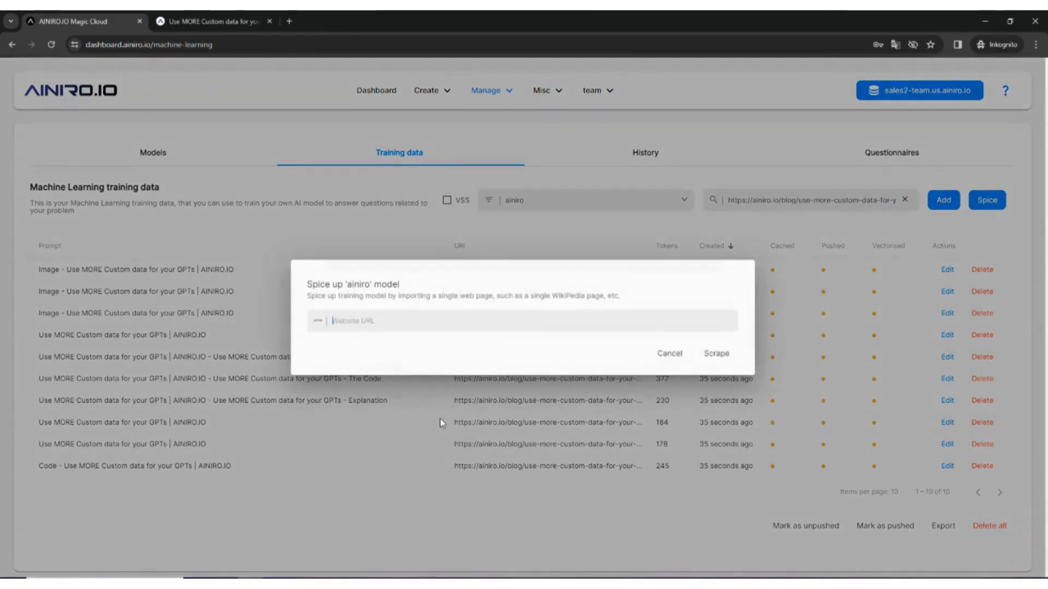
{"action": "key", "text": "ctrl+v"}
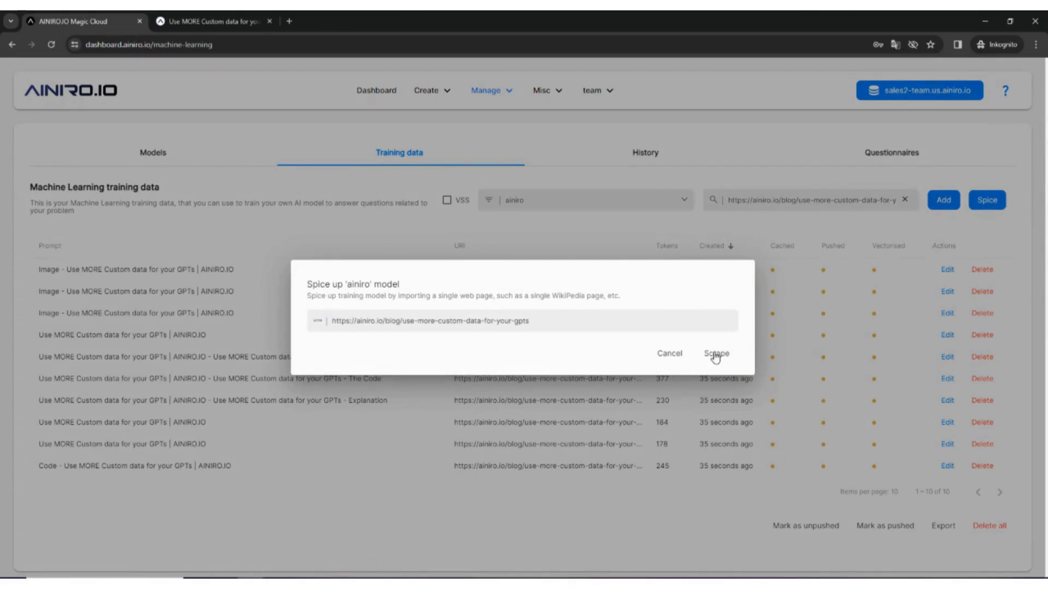
{"action": "left_click", "coordinate": [742, 438]}
Step: Clear the search and preview the three image snippets imported from the "Use MORE Custom data for your GPTs" page
{"action": "left_click", "coordinate": [904, 200]}
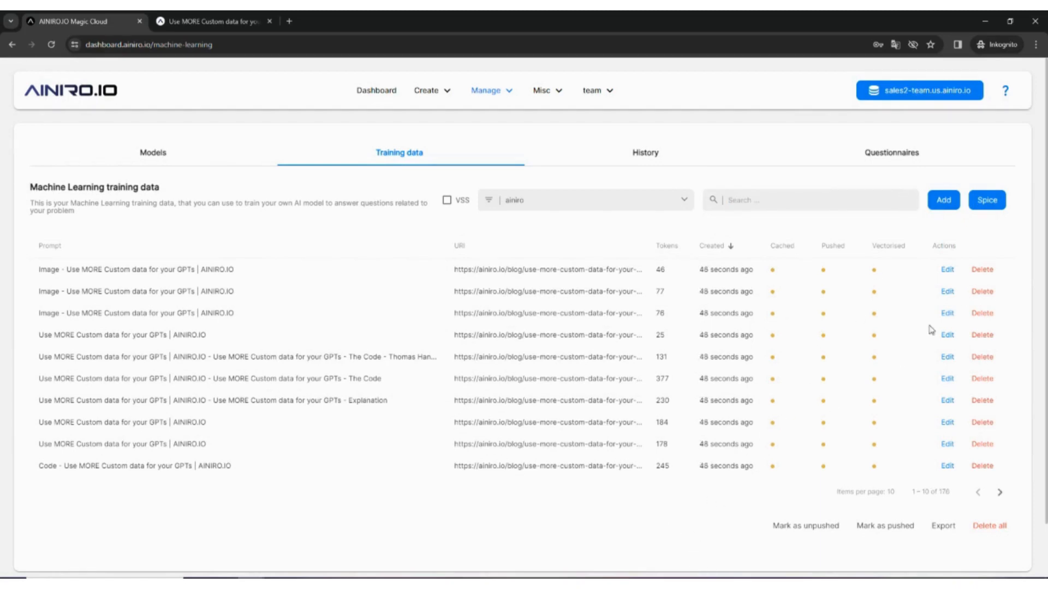
{"action": "left_click", "coordinate": [947, 270]}
{"action": "left_click", "coordinate": [560, 439]}
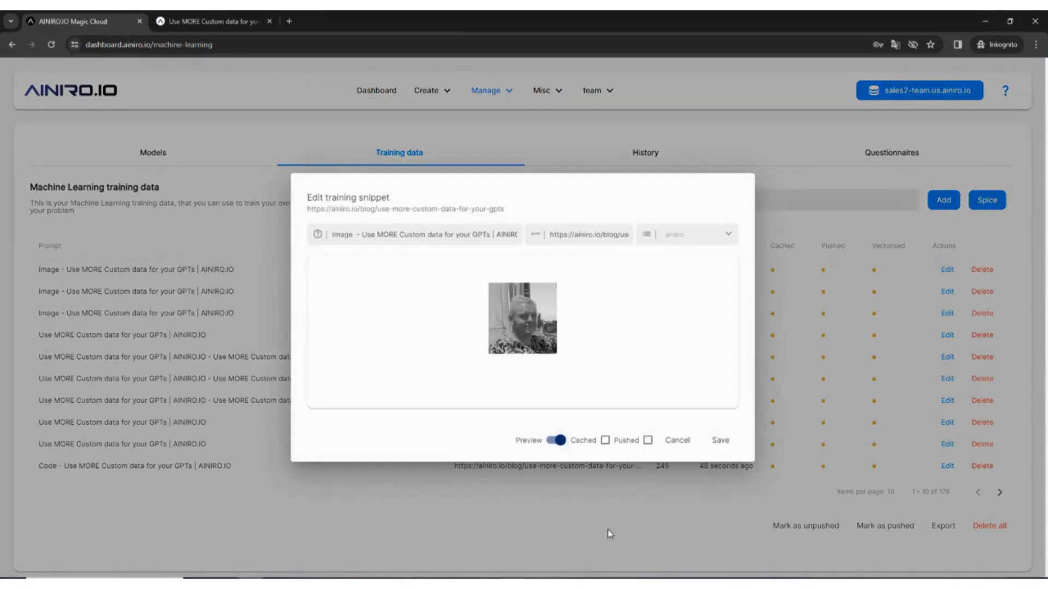
{"action": "left_click", "coordinate": [947, 294]}
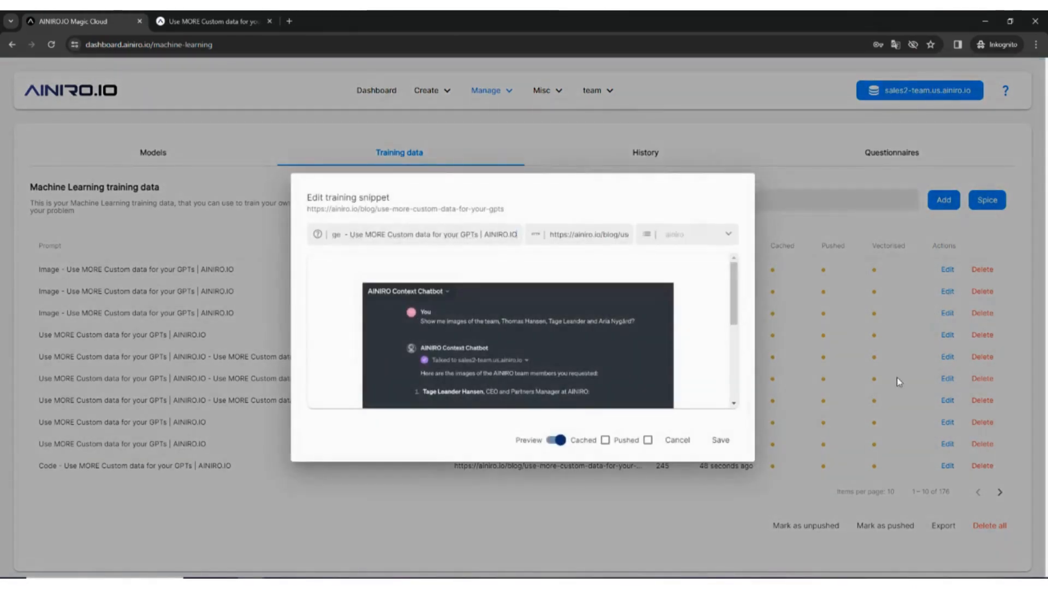
{"action": "left_click", "coordinate": [896, 378]}
{"action": "left_click", "coordinate": [947, 314]}
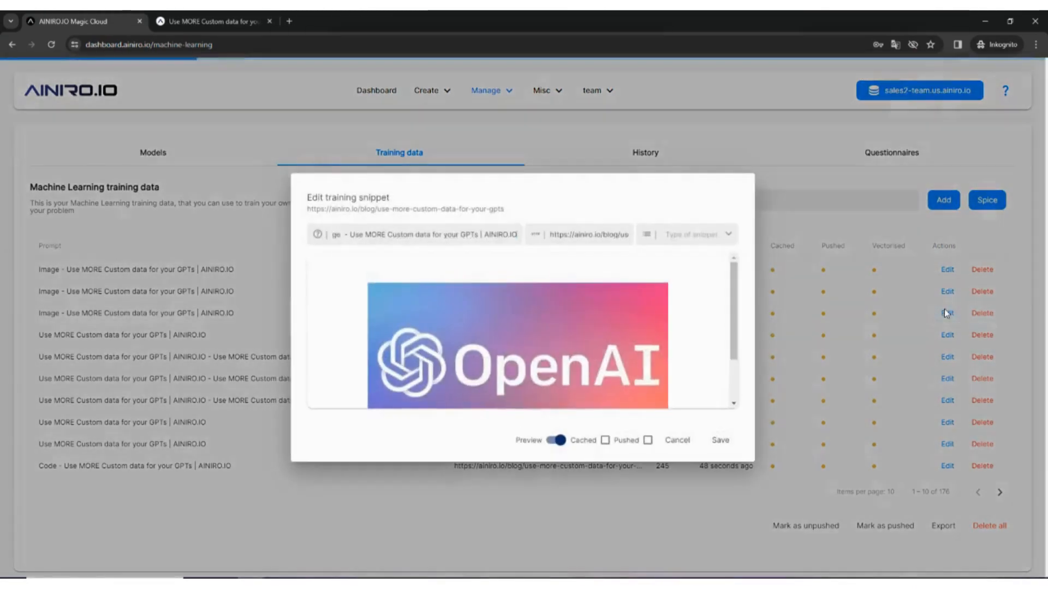
{"action": "left_click", "coordinate": [944, 327]}
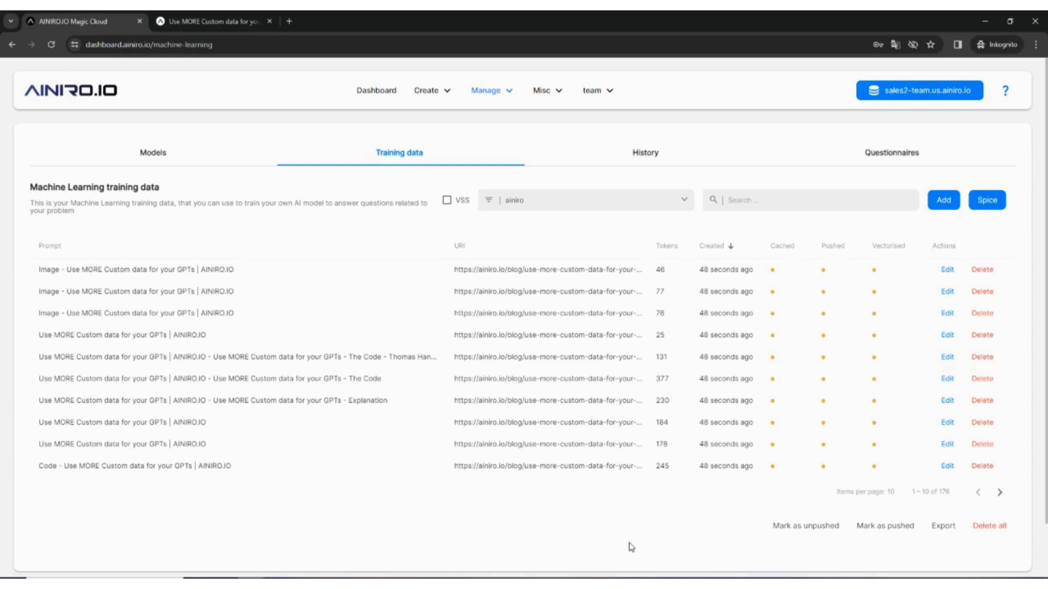
Step: Look at the ainiro model's single-page Spice dialog and its website import dialog, closing each without importing anything
{"action": "left_click", "coordinate": [988, 201]}
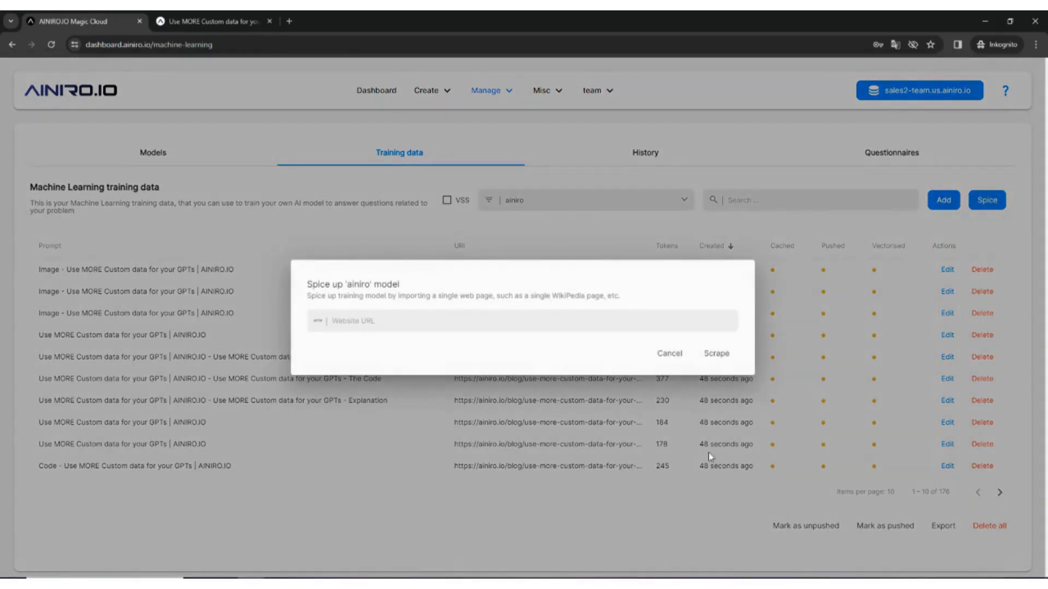
{"action": "left_click", "coordinate": [682, 537]}
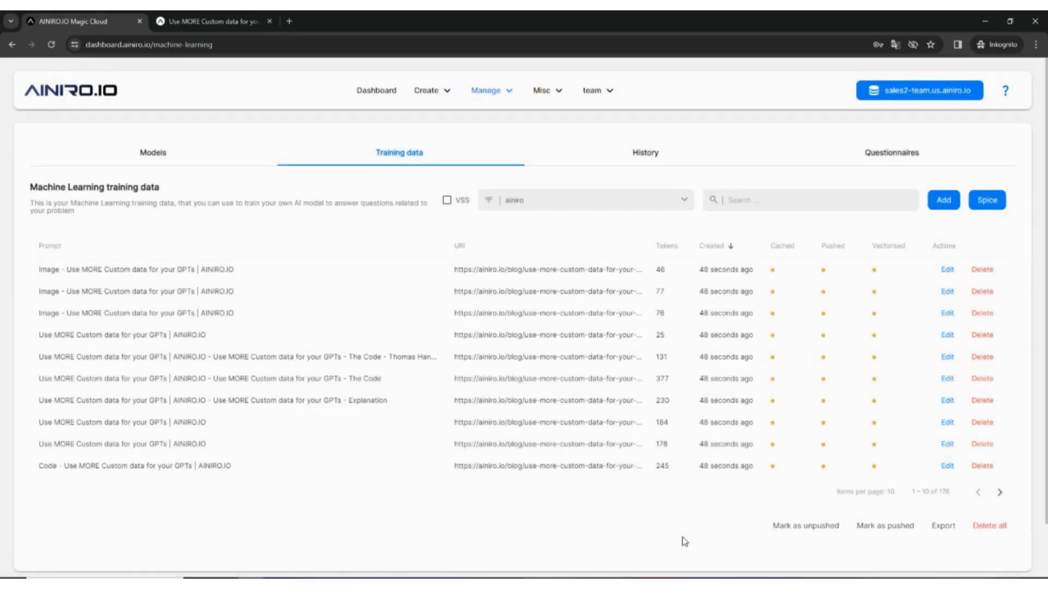
{"action": "left_click", "coordinate": [151, 154]}
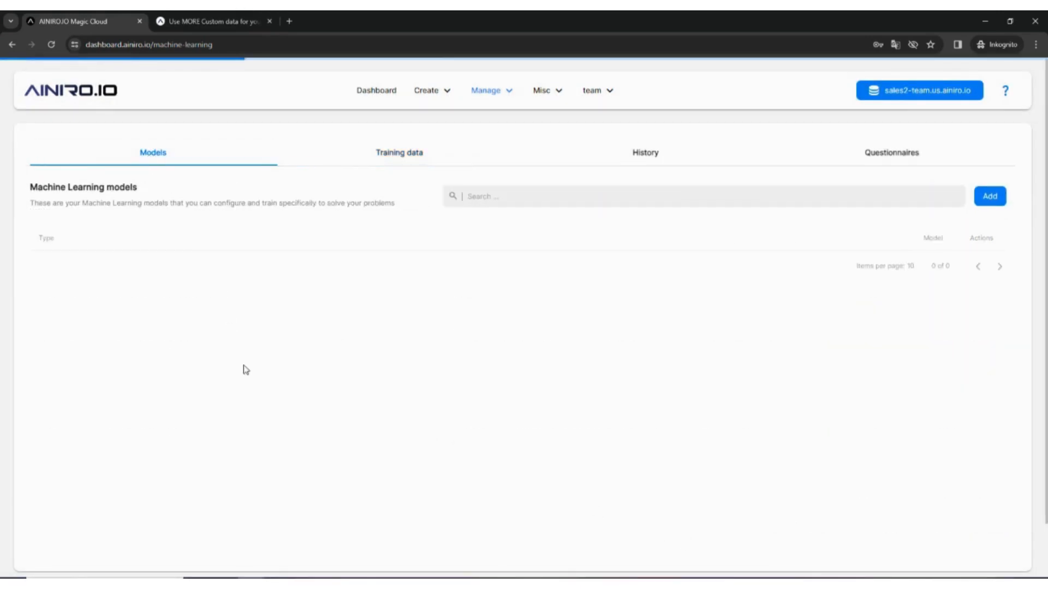
{"action": "left_click", "coordinate": [728, 328]}
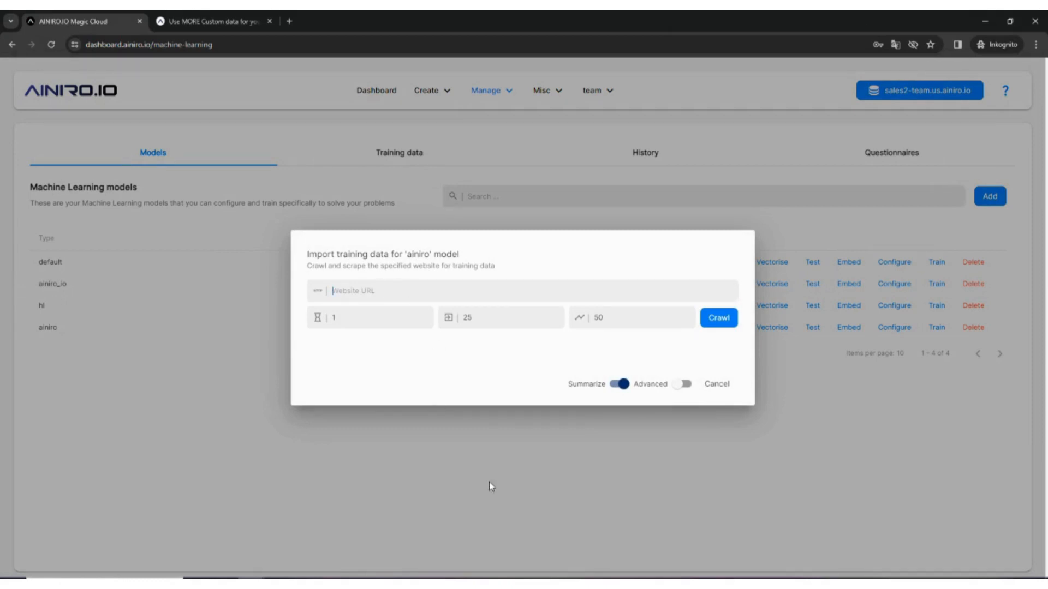
{"action": "left_click", "coordinate": [678, 505]}
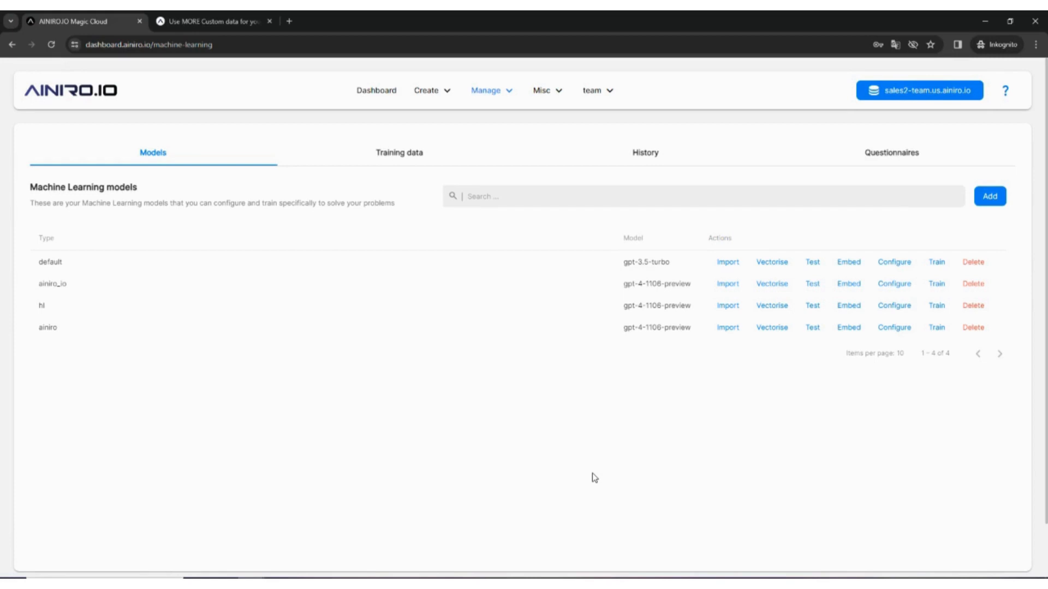
Step: Return to the training data and filter the snippets by the ainiro type
{"action": "left_click", "coordinate": [410, 155]}
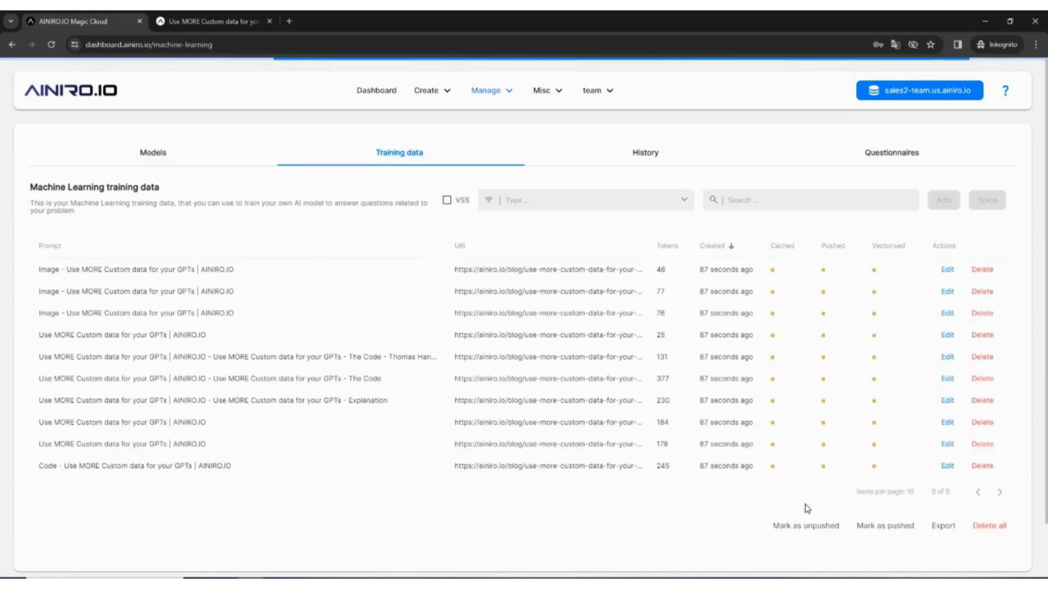
{"action": "left_click", "coordinate": [674, 200]}
{"action": "left_click", "coordinate": [610, 283]}
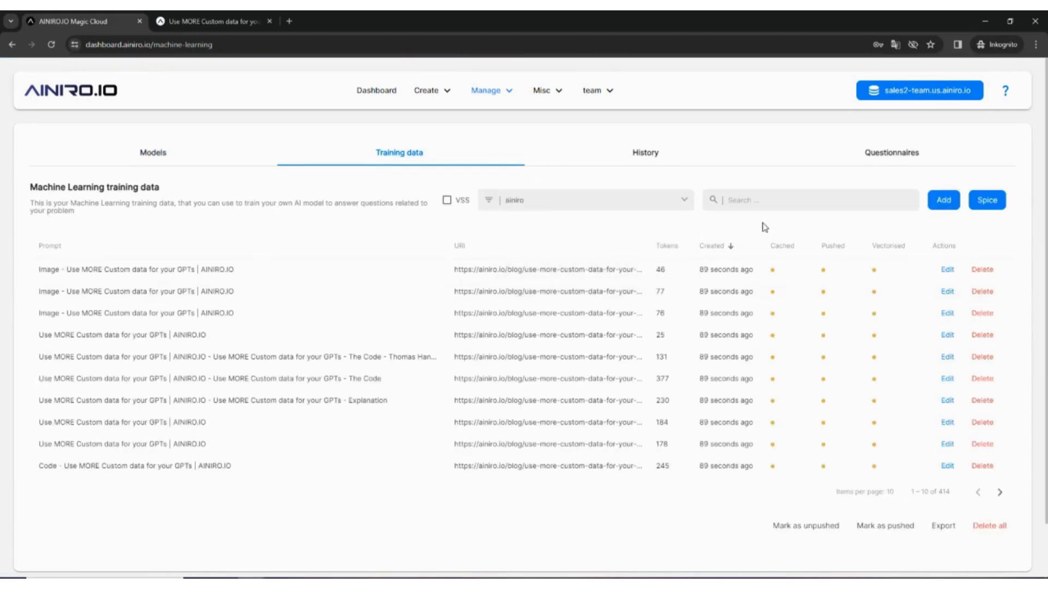